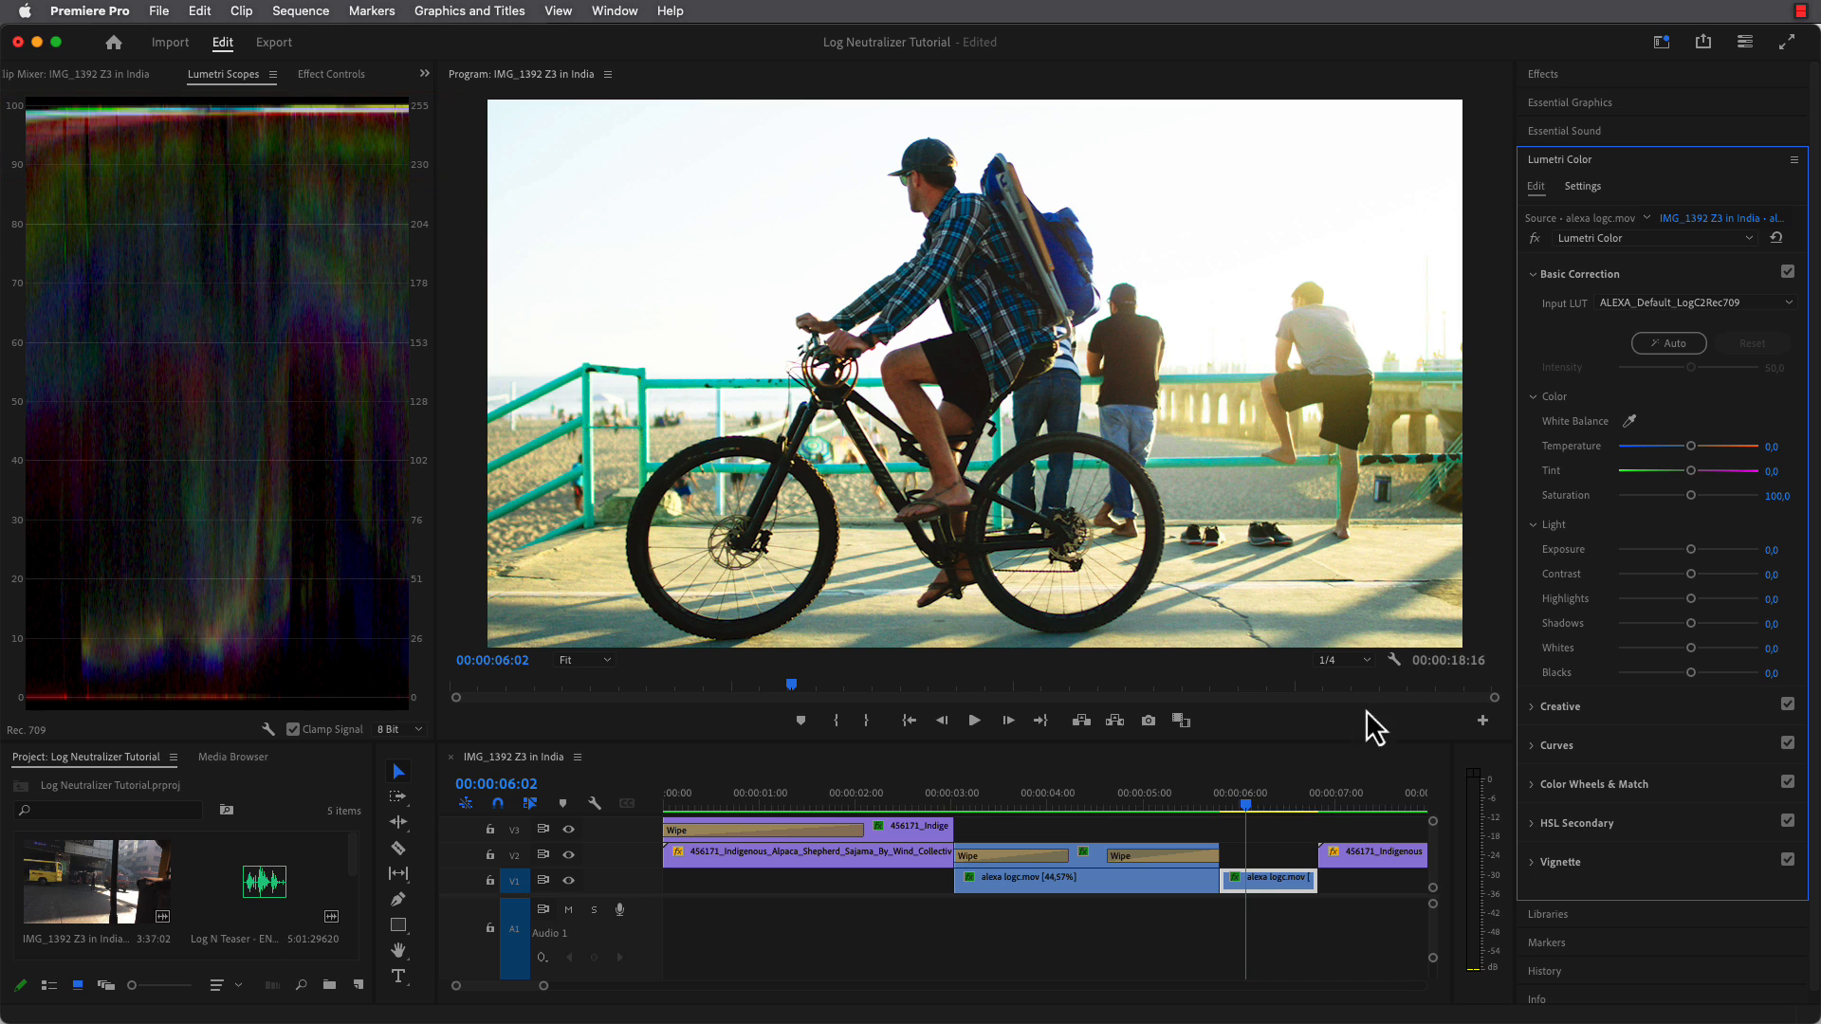
Move the playhead to the shepherd LOG clip, search the effects for "Picture Inst" and apply Log Neutralizer to that clip.
{"action": "left_click", "coordinate": [1274, 808]}
{"action": "left_click_drag", "start_coordinate": [1275, 811], "coordinate": [1323, 811]}
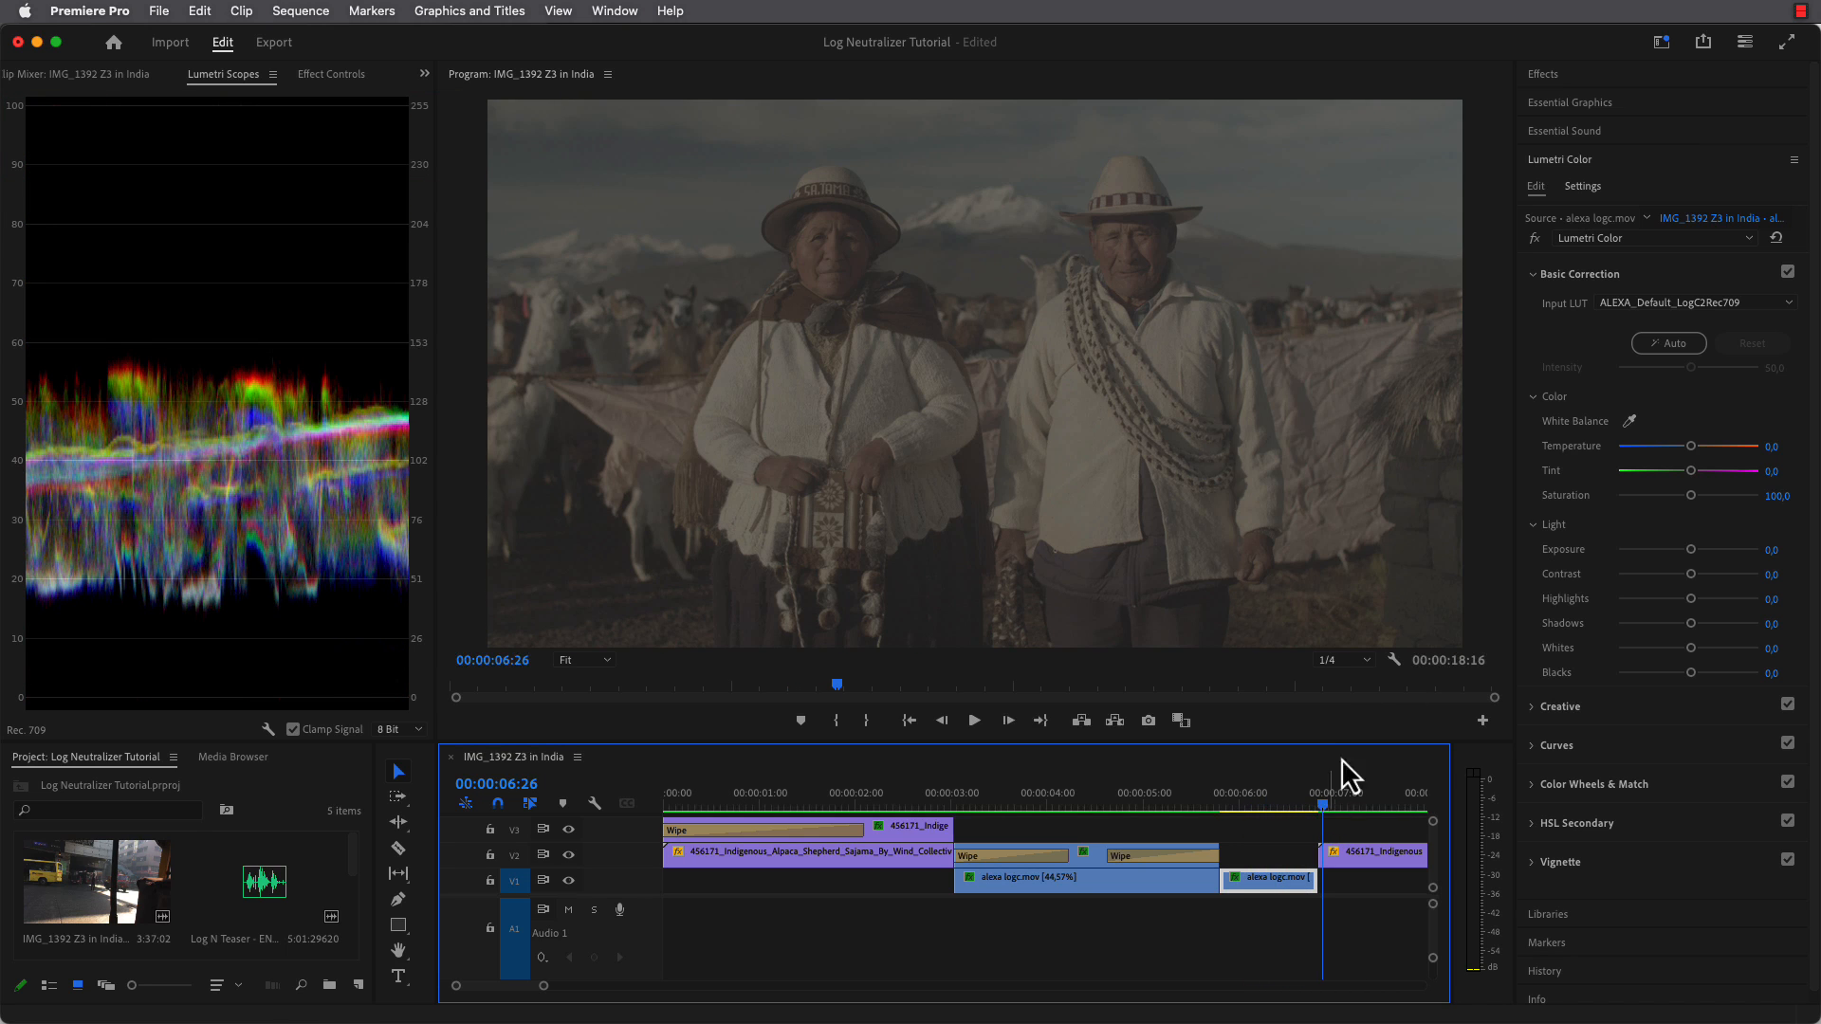
{"action": "left_click", "coordinate": [1562, 78]}
{"action": "left_click", "coordinate": [1565, 100]}
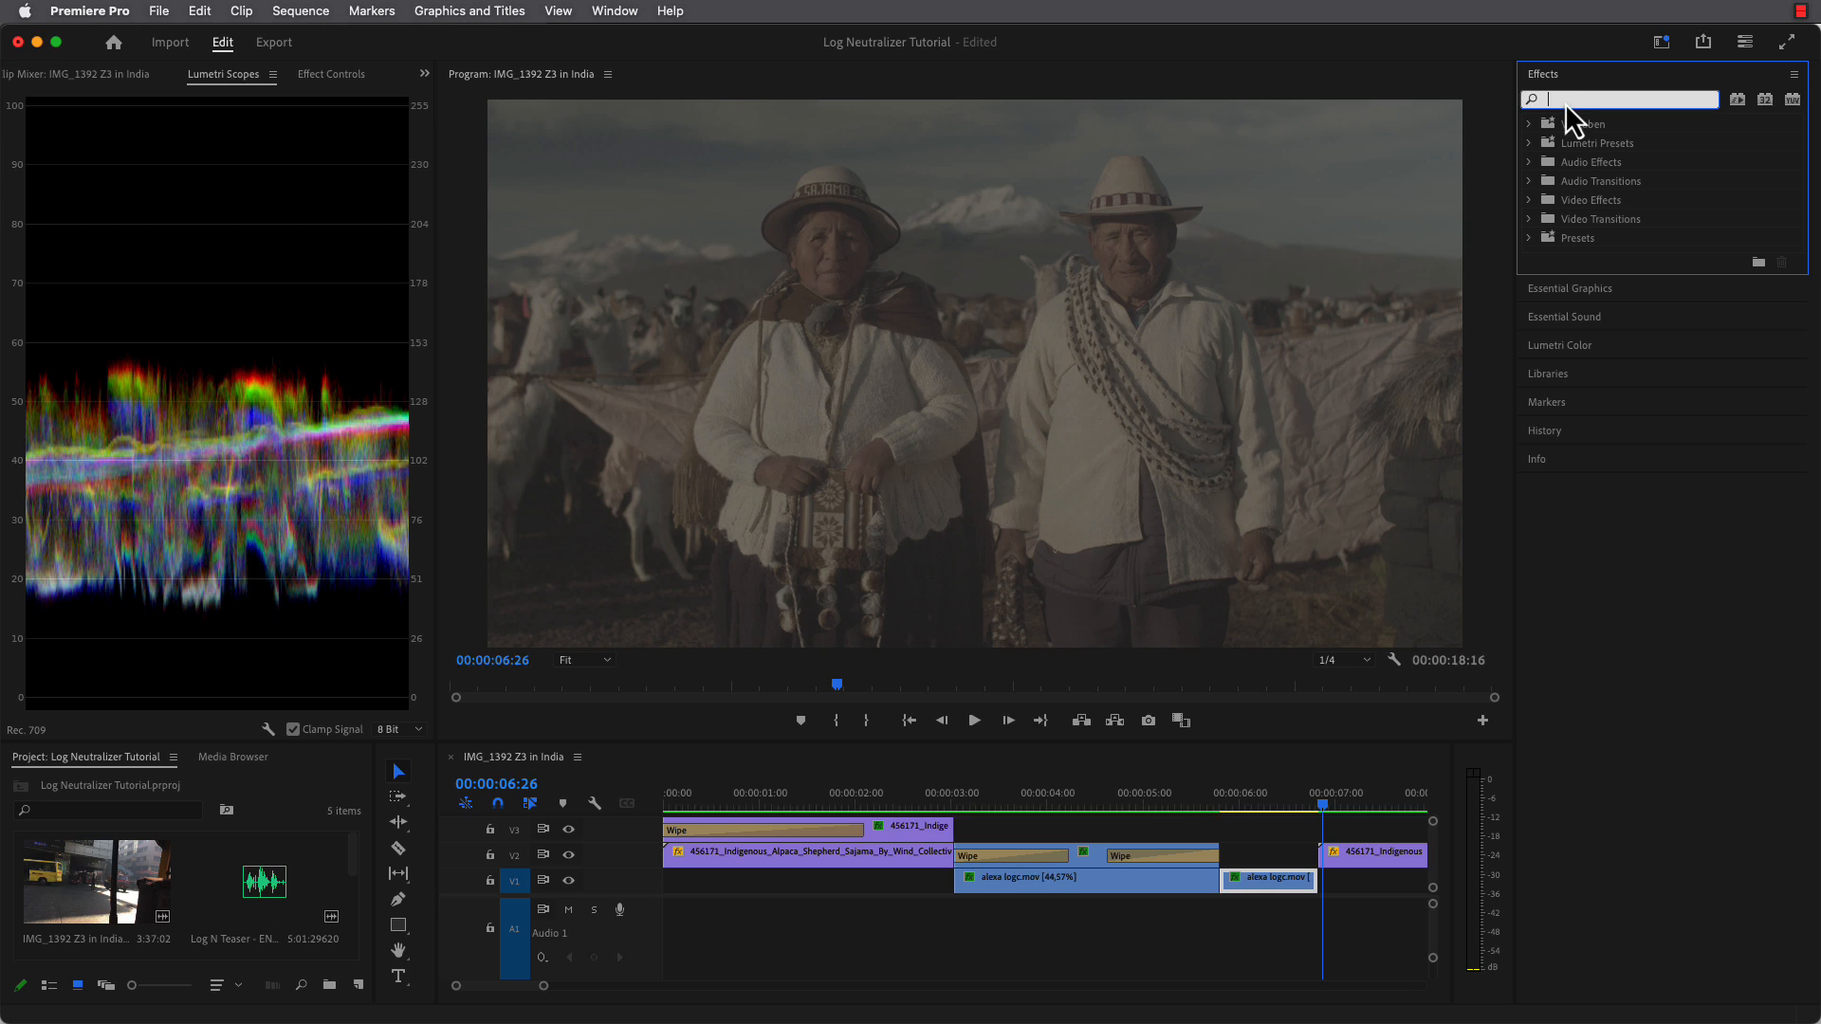
{"action": "type", "text": "Picture Inst"}
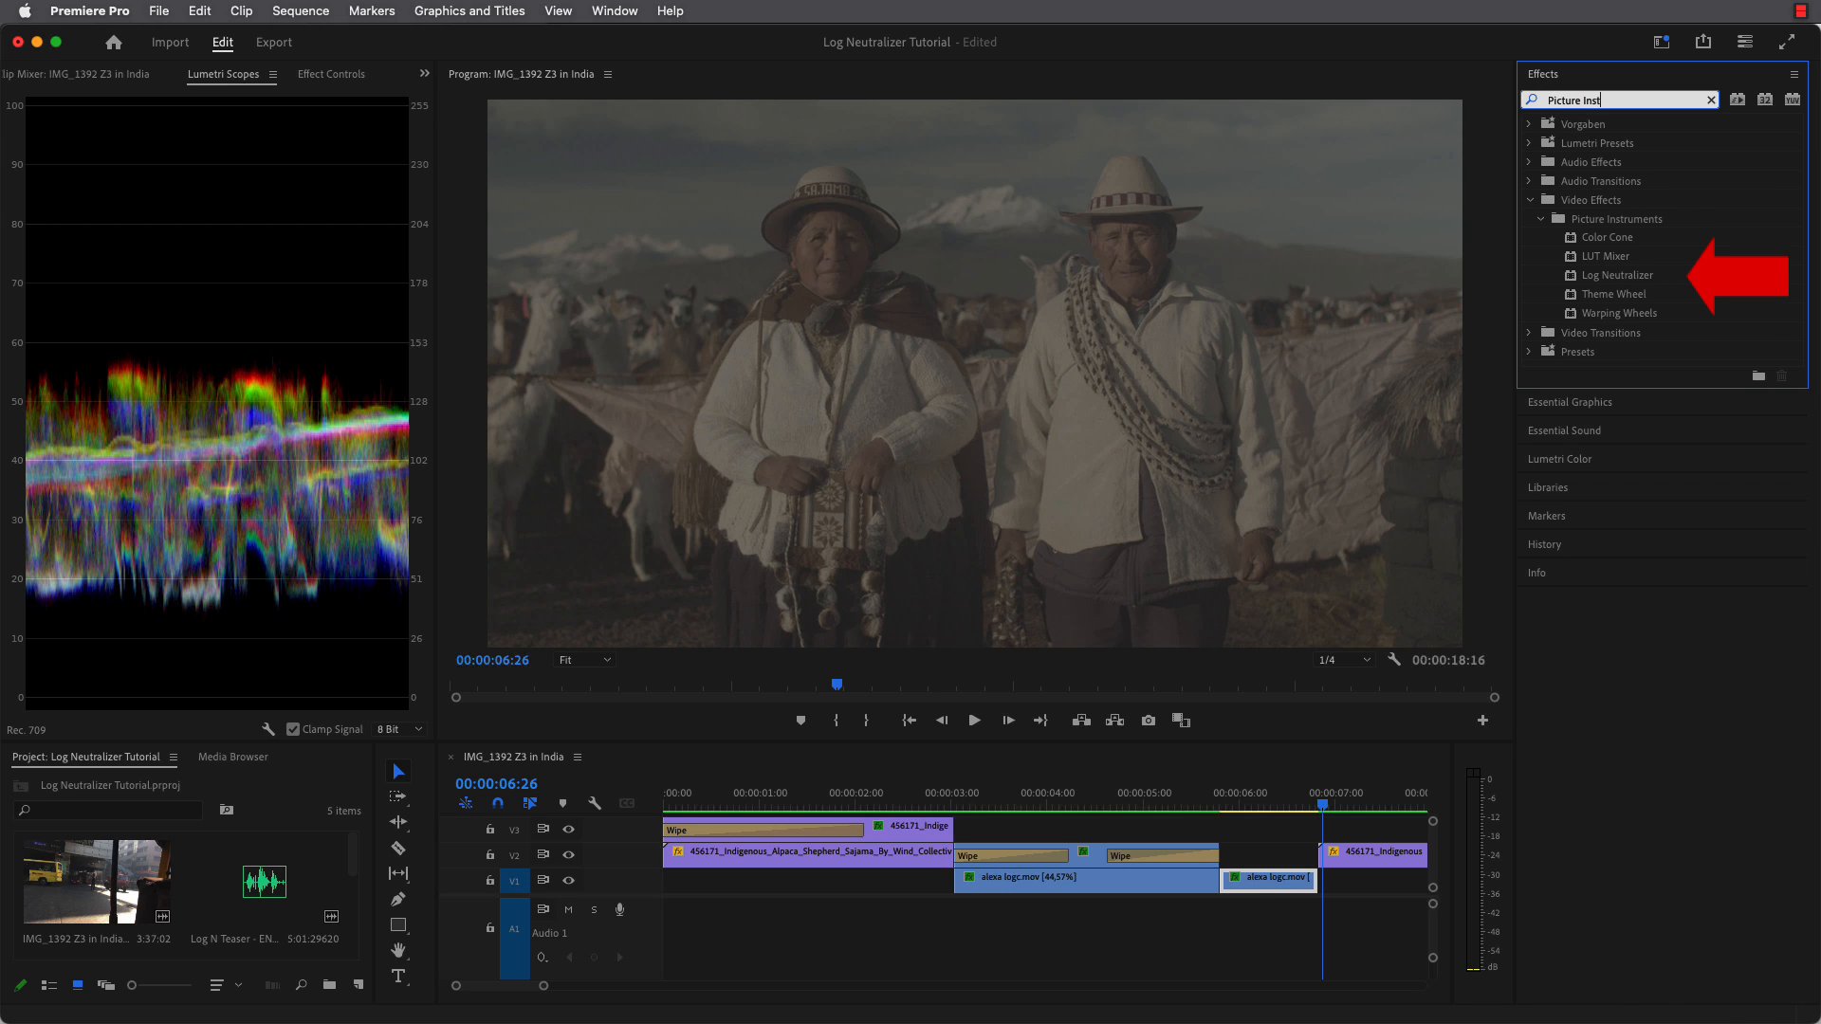
{"action": "mouse_move", "coordinate": [1612, 276]}
{"action": "left_mouse_down"}
{"action": "mouse_move", "coordinate": [1377, 481]}
{"action": "mouse_move", "coordinate": [1374, 862]}
{"action": "left_mouse_up"}
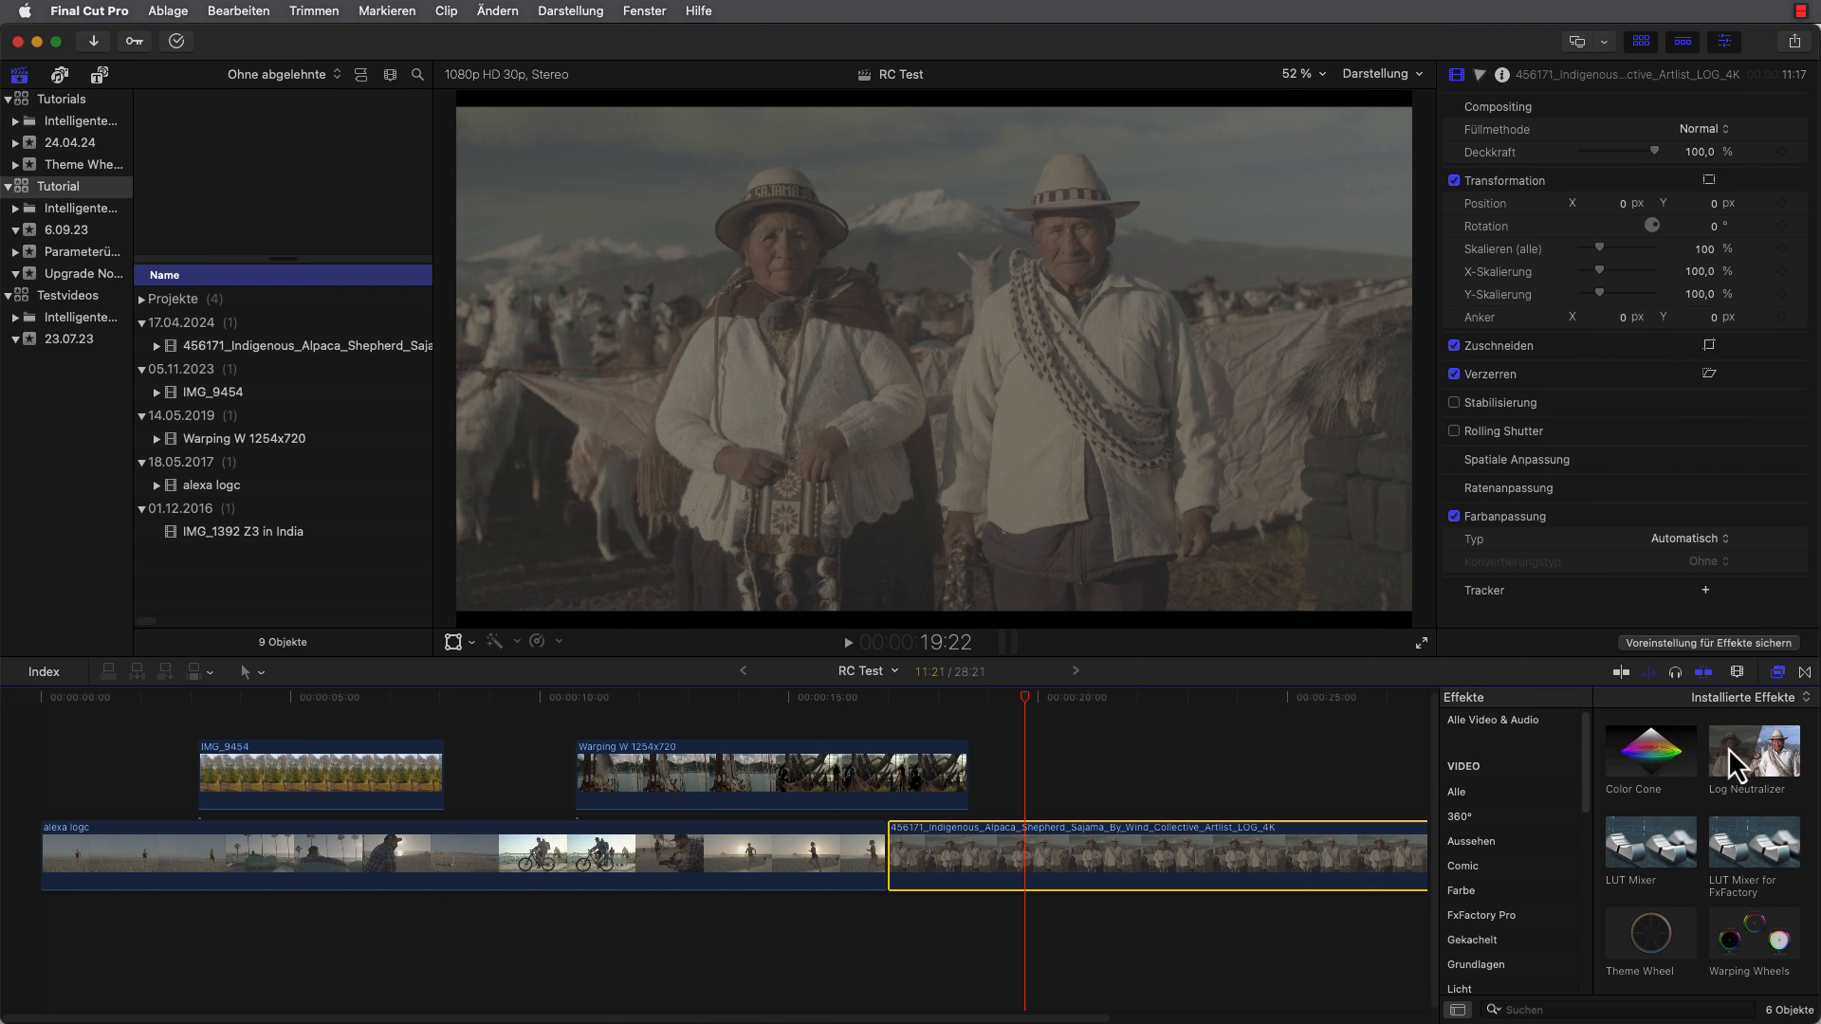
Apply Log Neutralizer to the shepherd LOG clip in Final Cut Pro, and locate the Picture Instruments filter group in Photoshop.
{"action": "left_click_drag", "start_coordinate": [1734, 749], "coordinate": [1290, 834]}
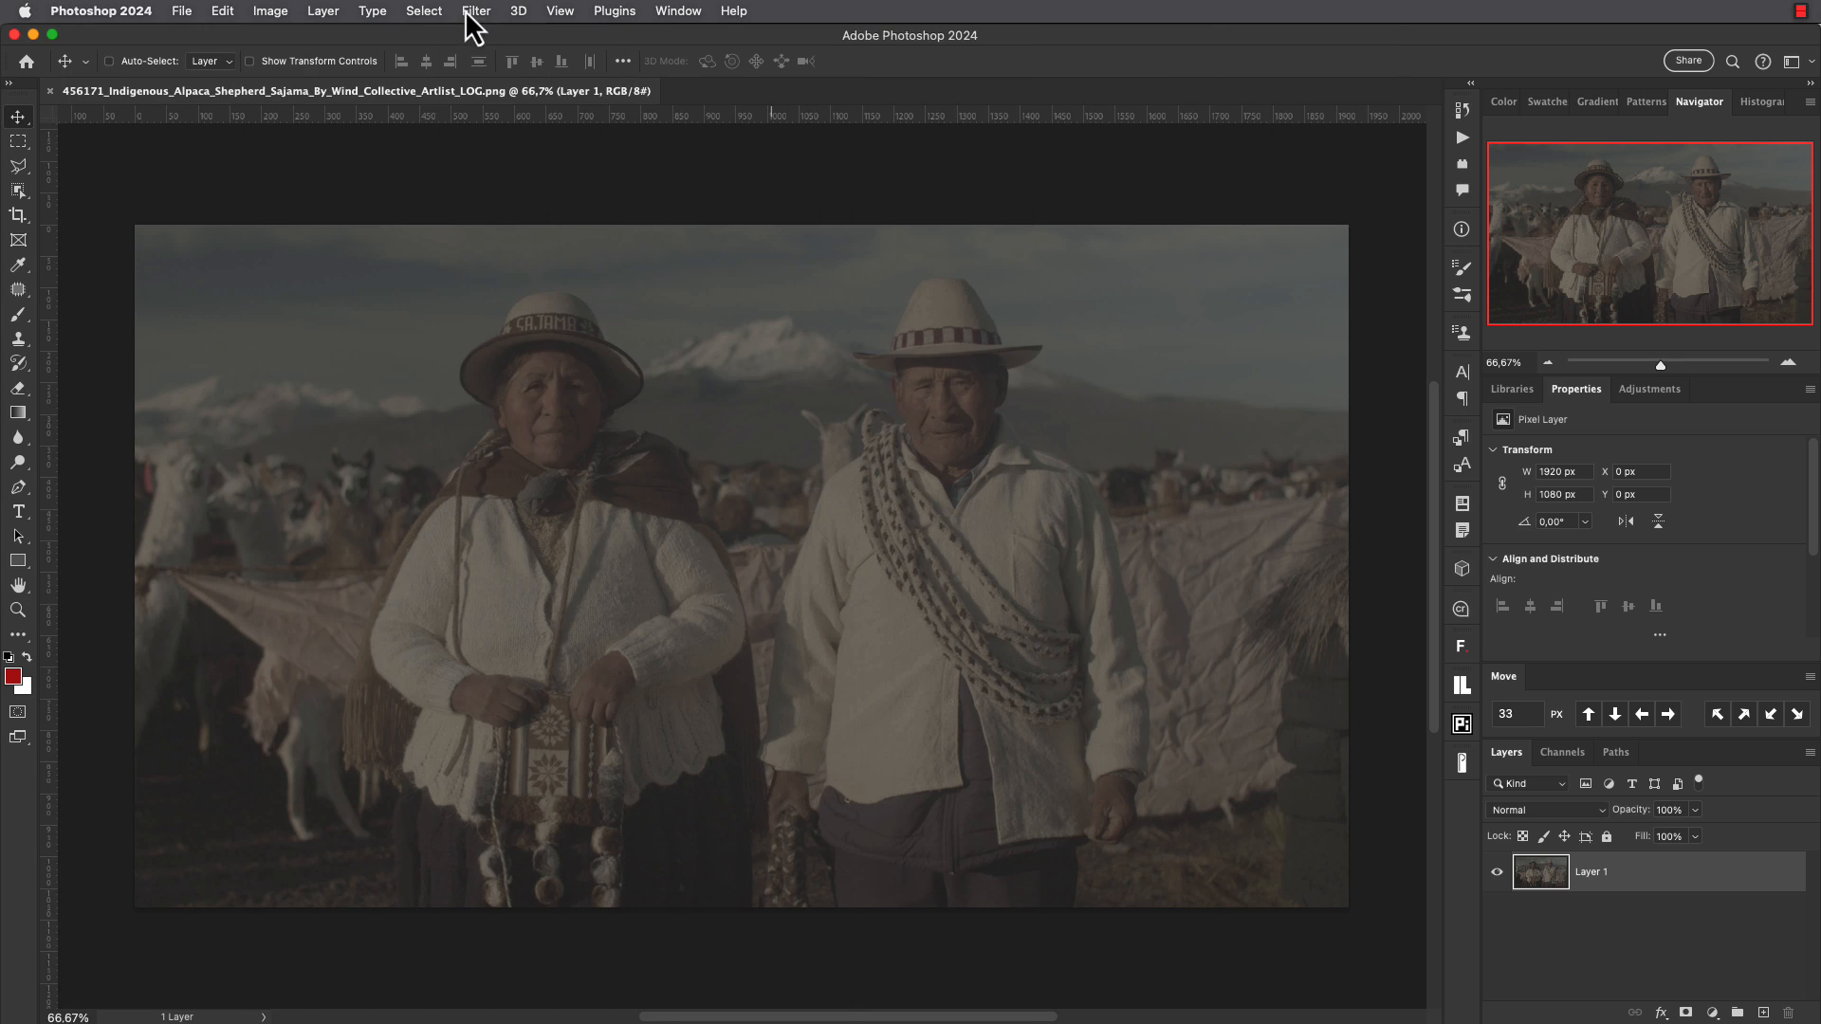
{"action": "left_click", "coordinate": [475, 12]}
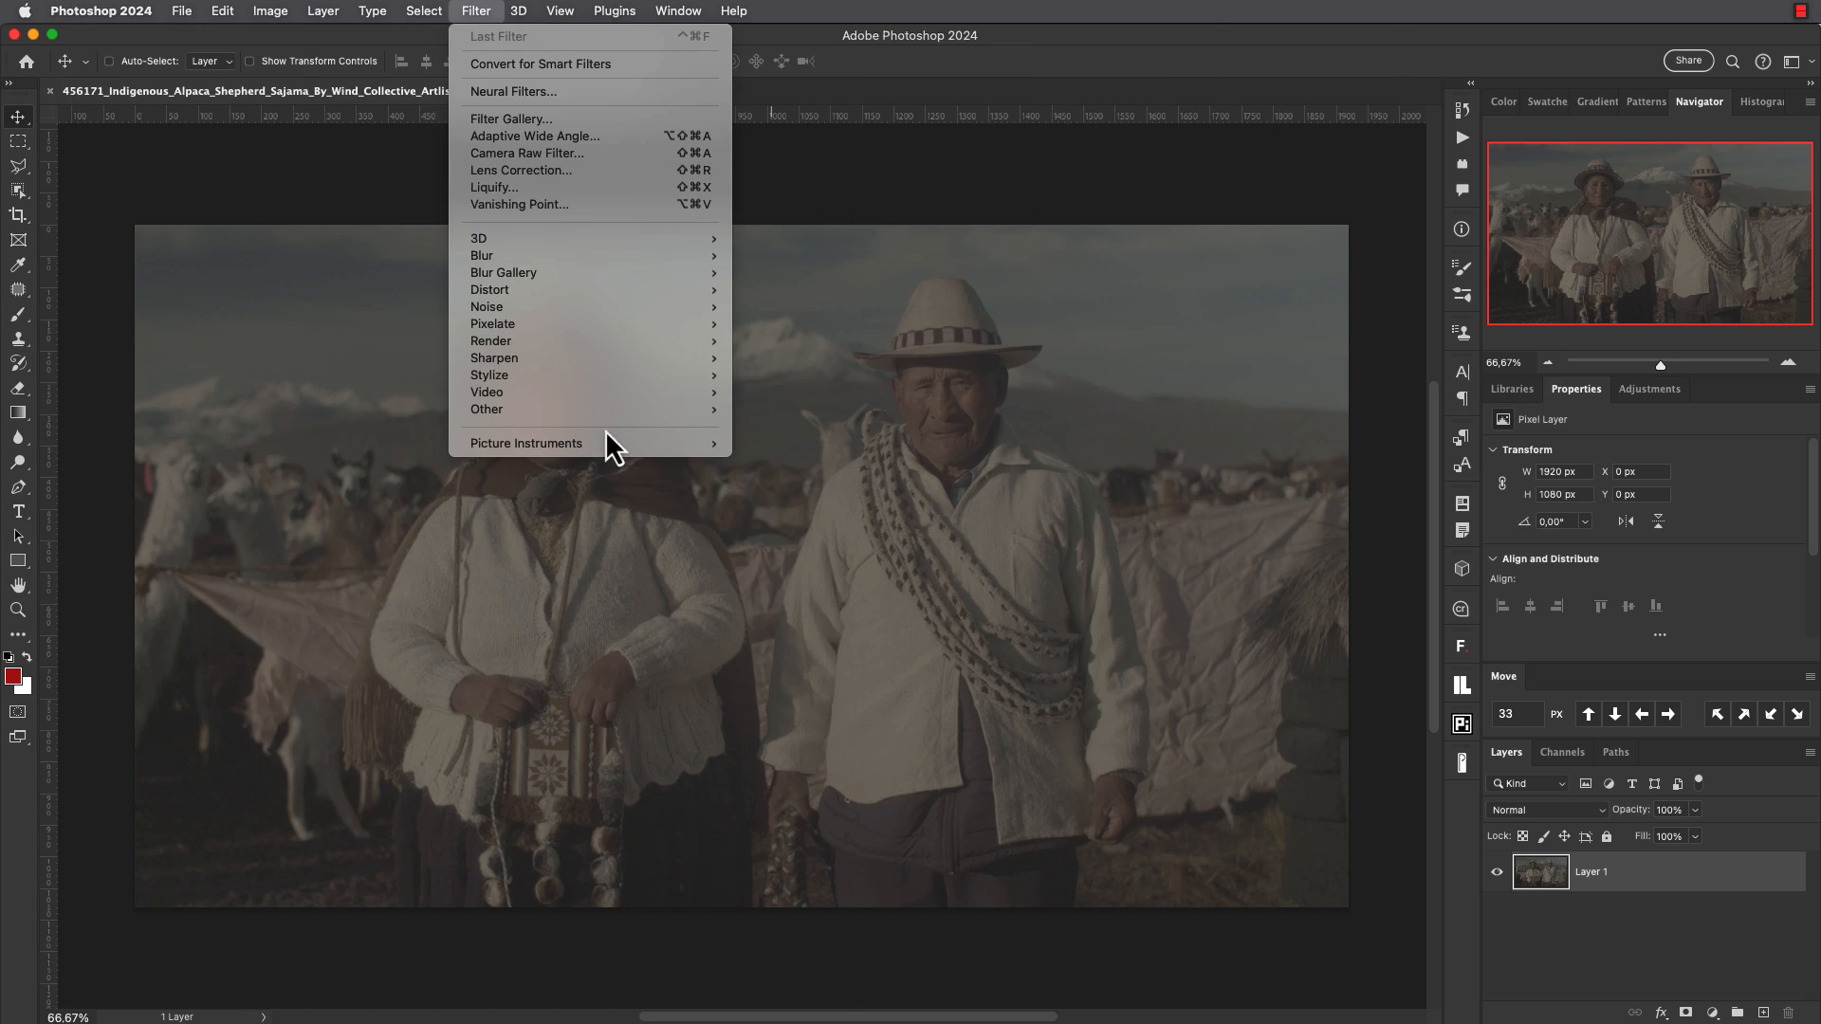
{"action": "mouse_move", "coordinate": [605, 443]}
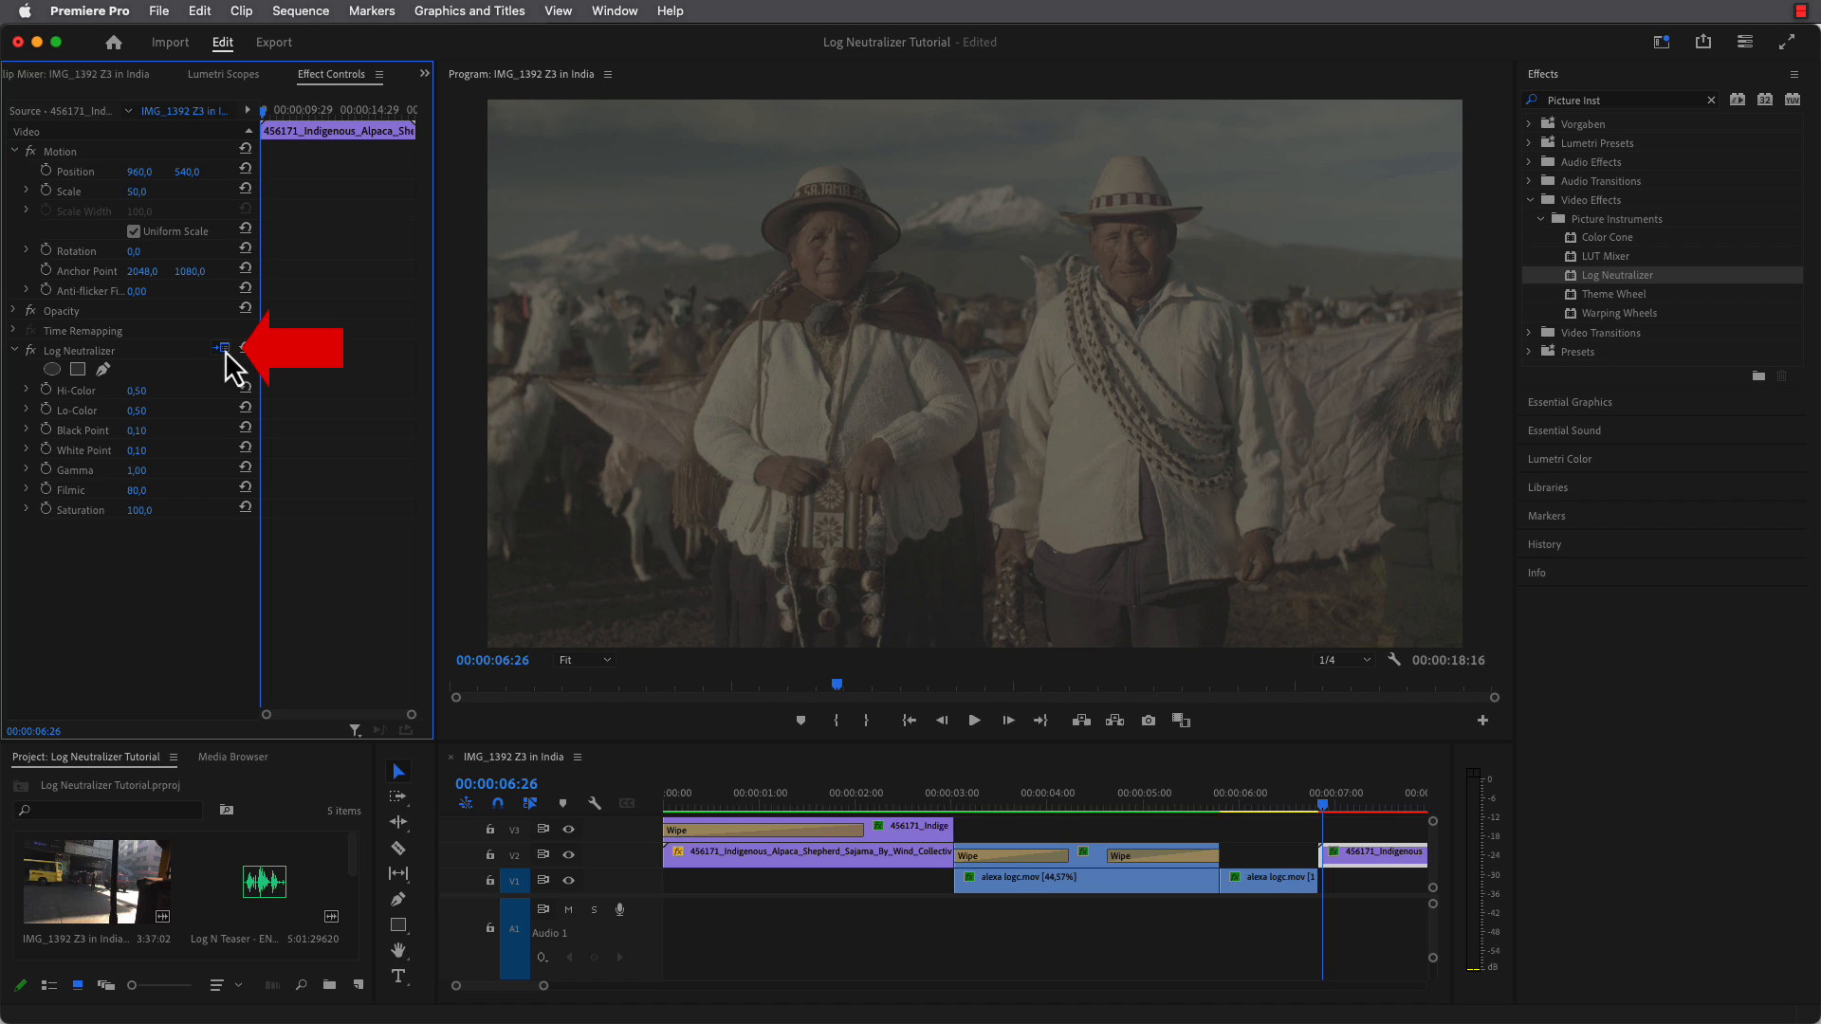
Switch to Premiere Pro, neutralize the shepherd clip through Log Neutralizer's own interface, and play back the result.
{"action": "left_click", "coordinate": [223, 348]}
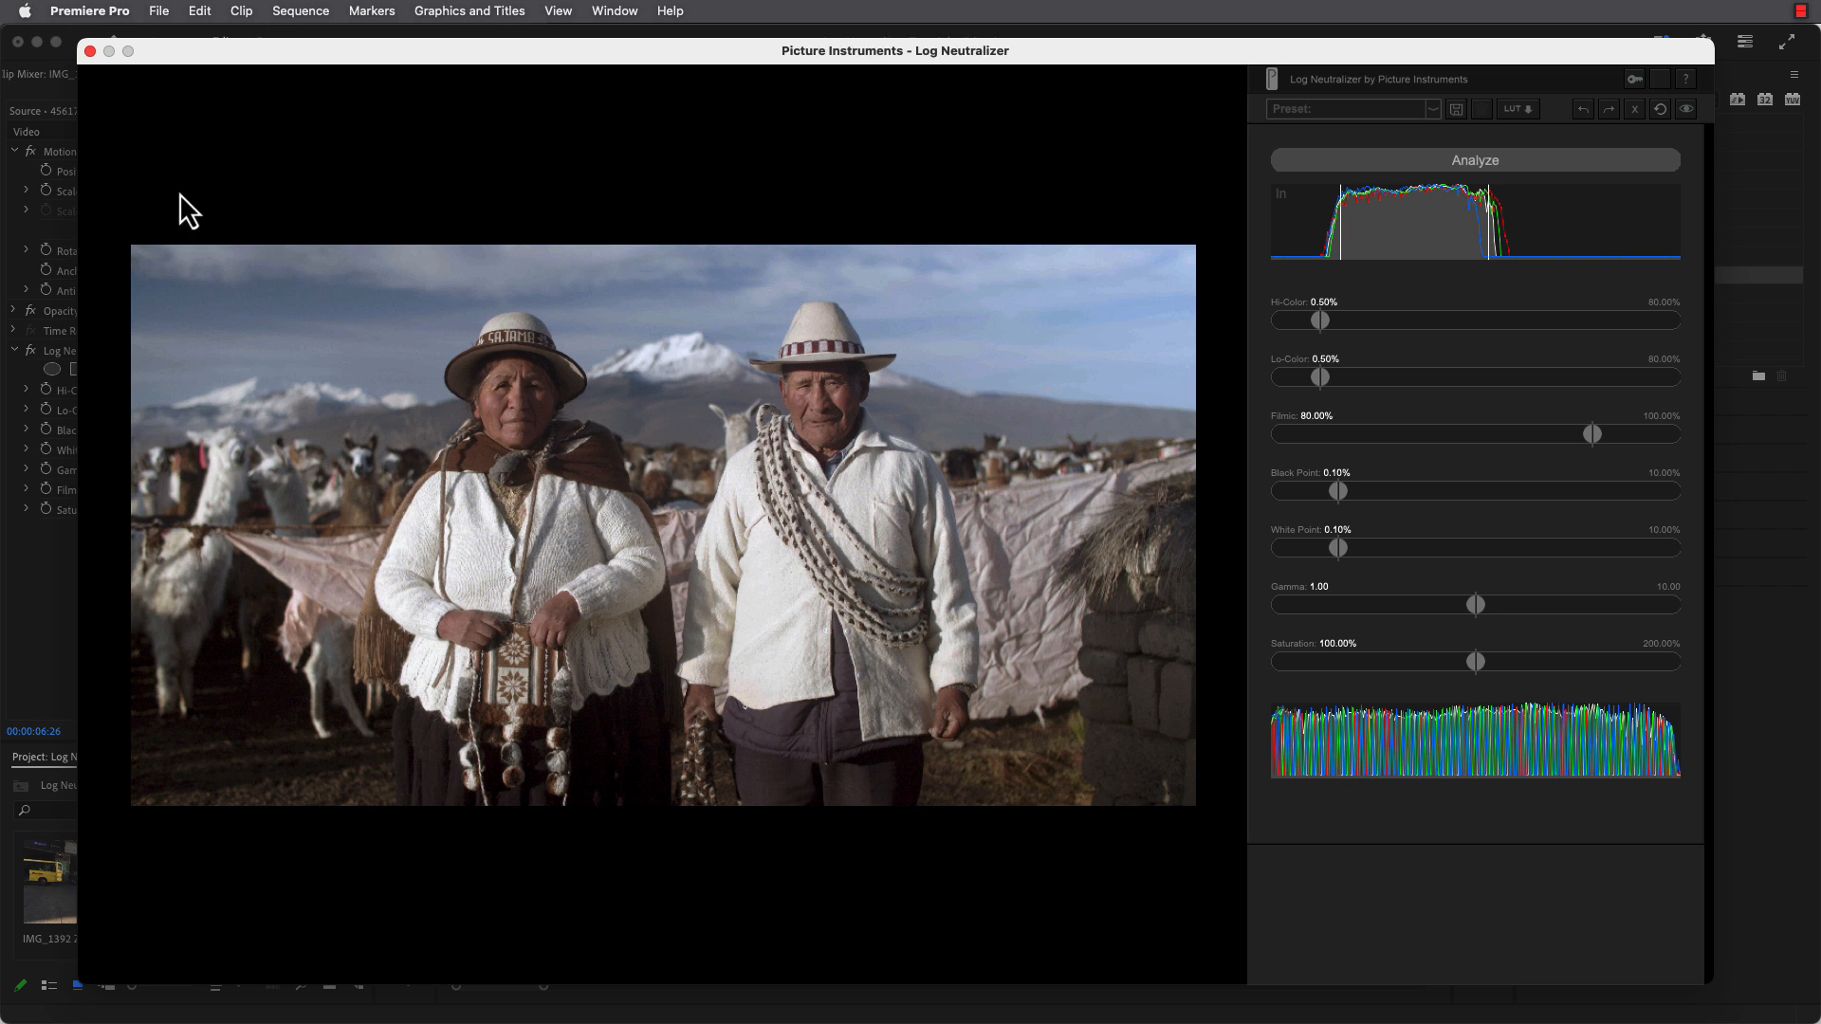
{"action": "left_click", "coordinate": [90, 51]}
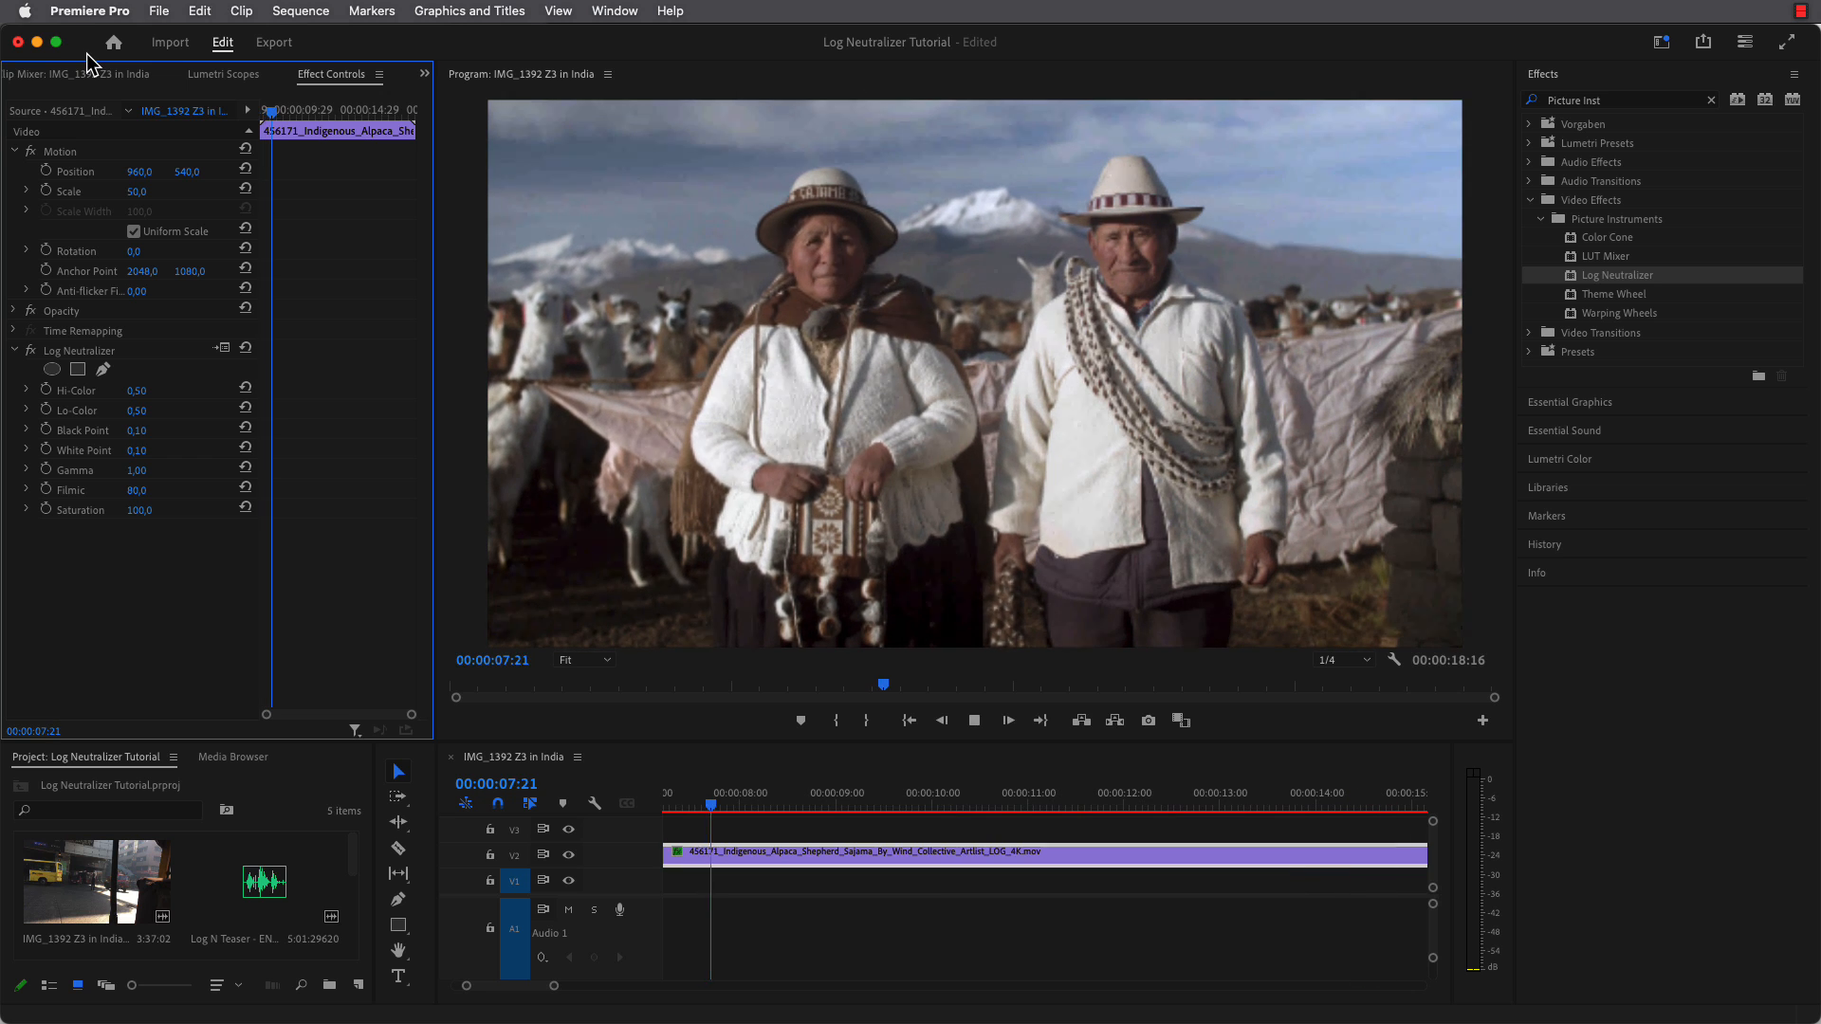
{"action": "key", "text": "space"}
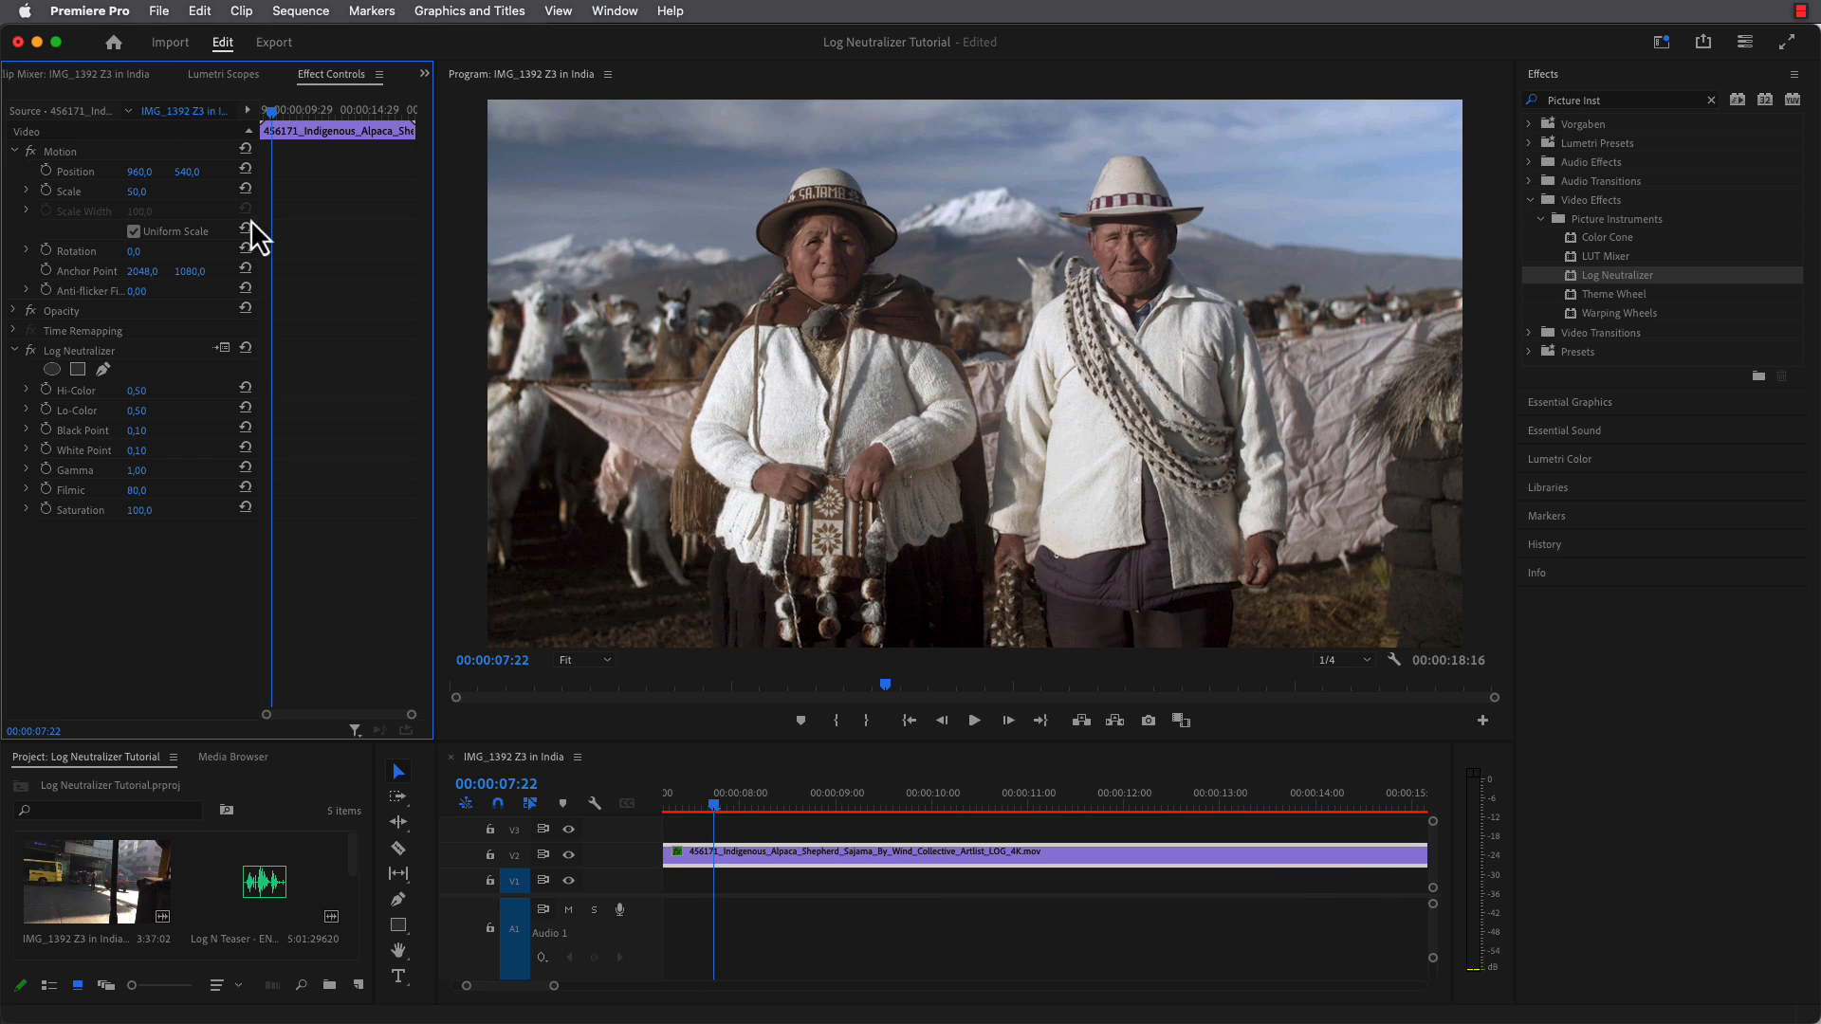
Reopen the Log Neutralizer interface and set Hi-Color to 13.37% and Lo-Color to 8.78%.
{"action": "left_click", "coordinate": [222, 348]}
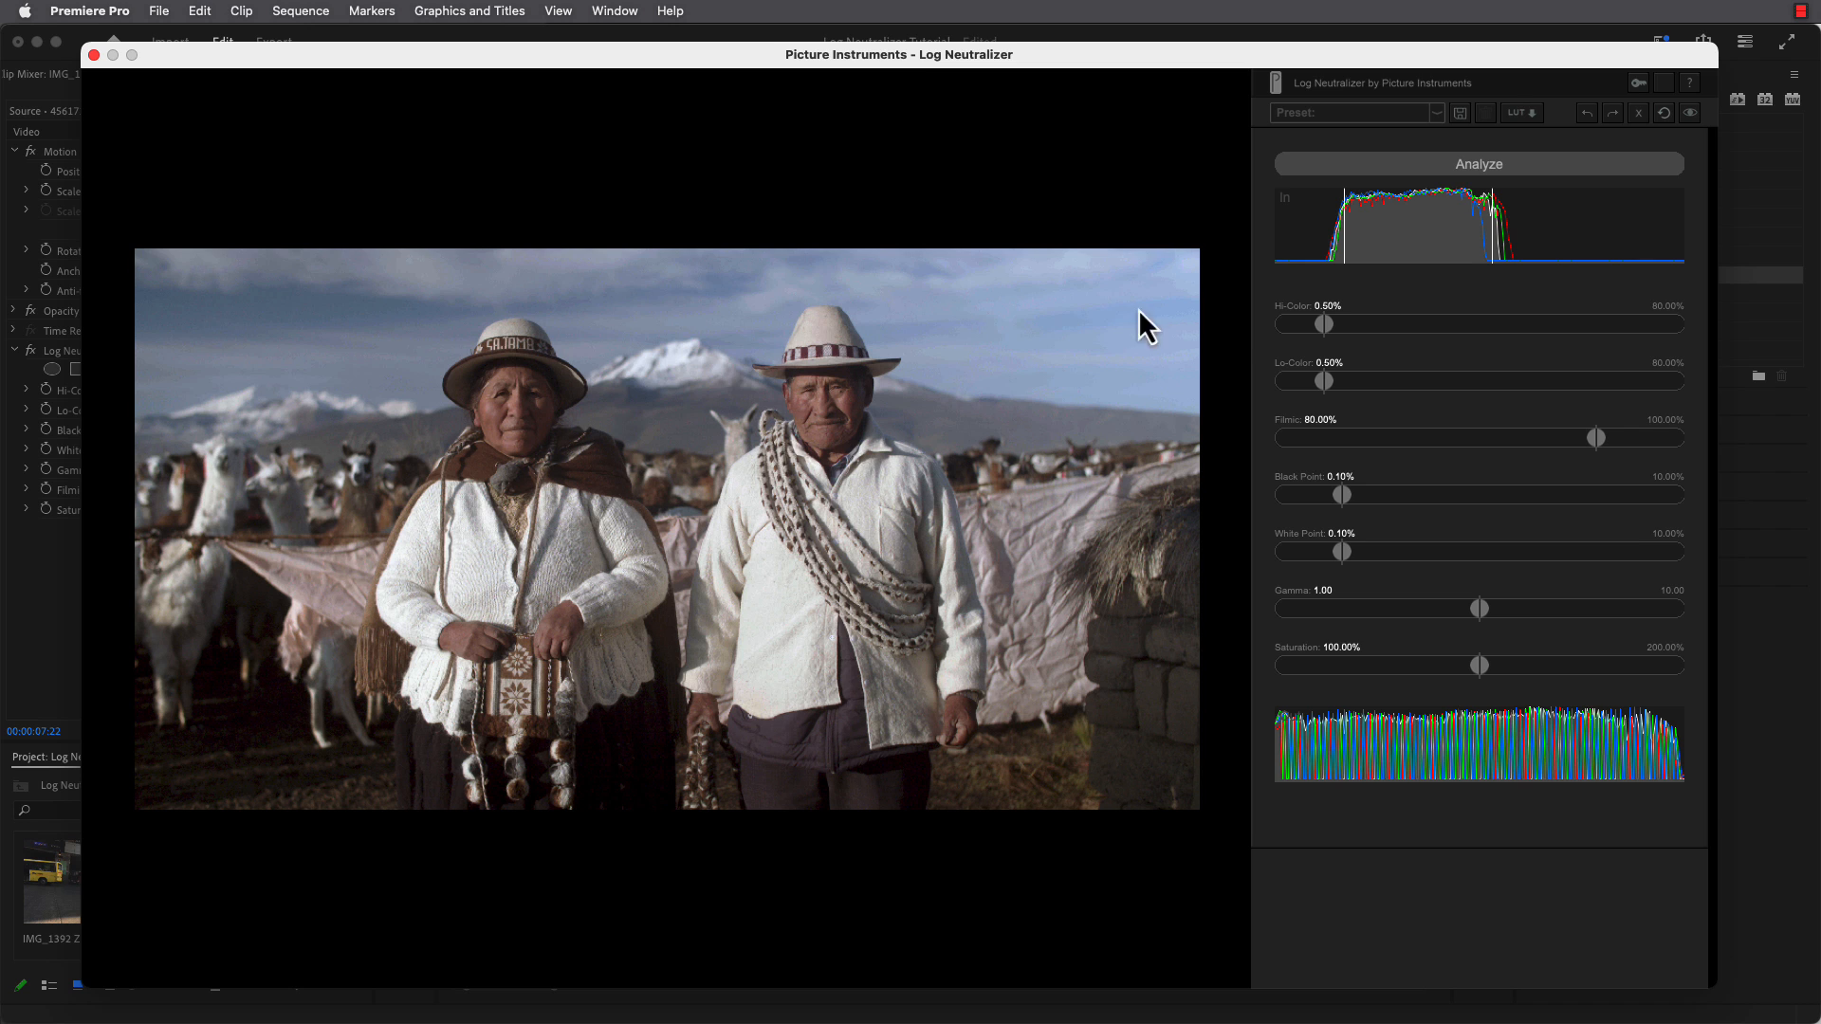
{"action": "left_click_drag", "start_coordinate": [1324, 327], "coordinate": [1523, 360]}
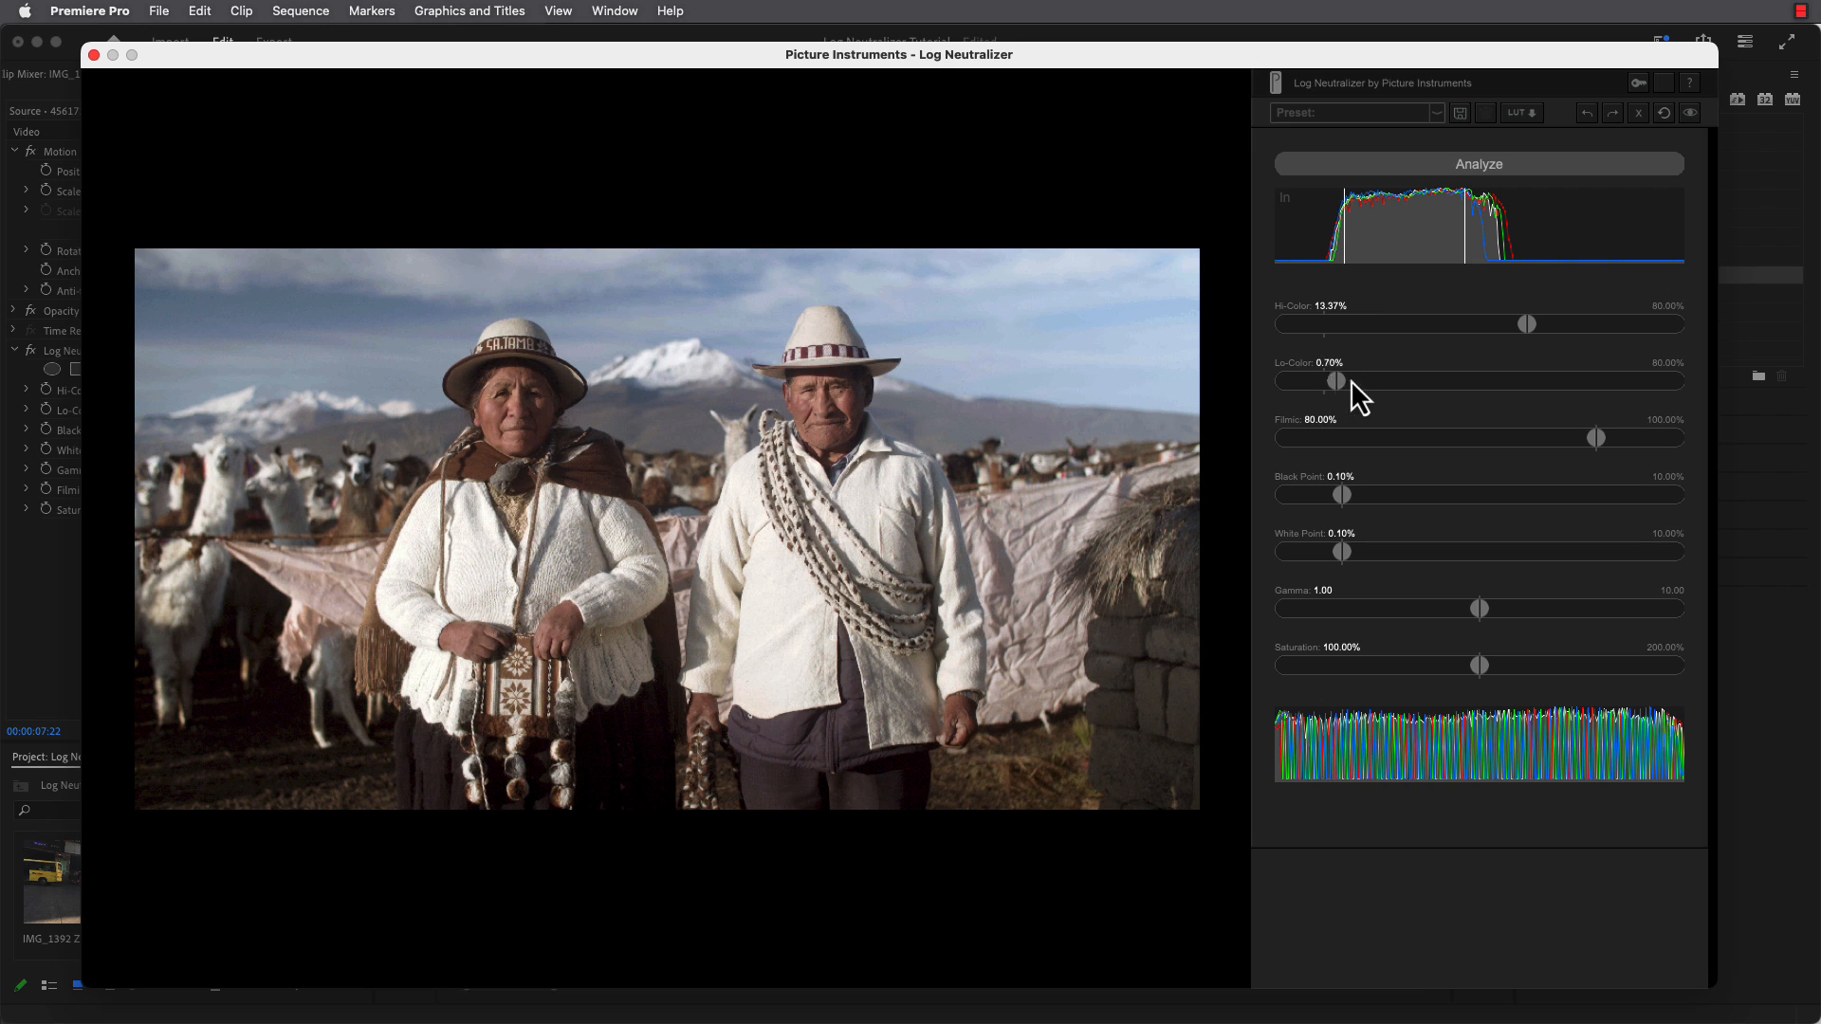
{"action": "mouse_move", "coordinate": [1351, 381]}
{"action": "left_mouse_down"}
{"action": "mouse_move", "coordinate": [1593, 389]}
{"action": "mouse_move", "coordinate": [1497, 389]}
{"action": "left_mouse_up"}
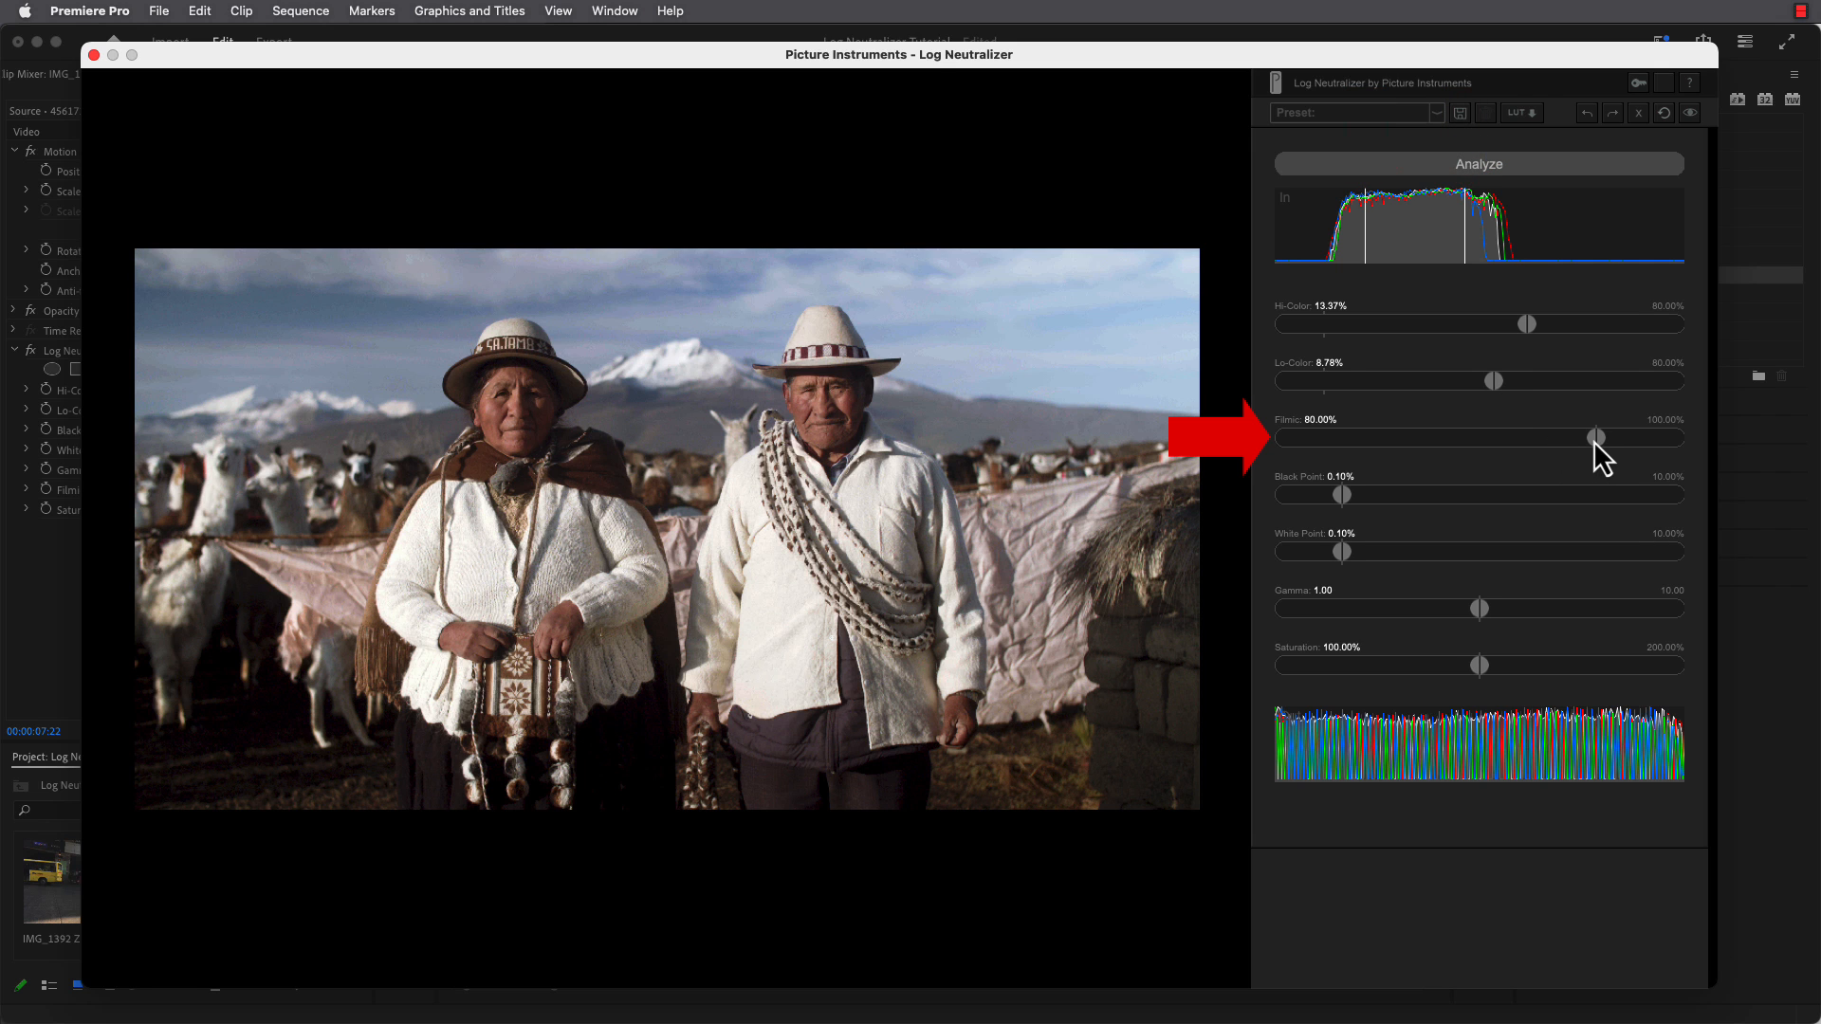
Set Filmic to 100% and reduce Hi-Color to 4.16% and Lo-Color to 3.04%.
{"action": "left_click_drag", "start_coordinate": [1594, 440], "coordinate": [1686, 450]}
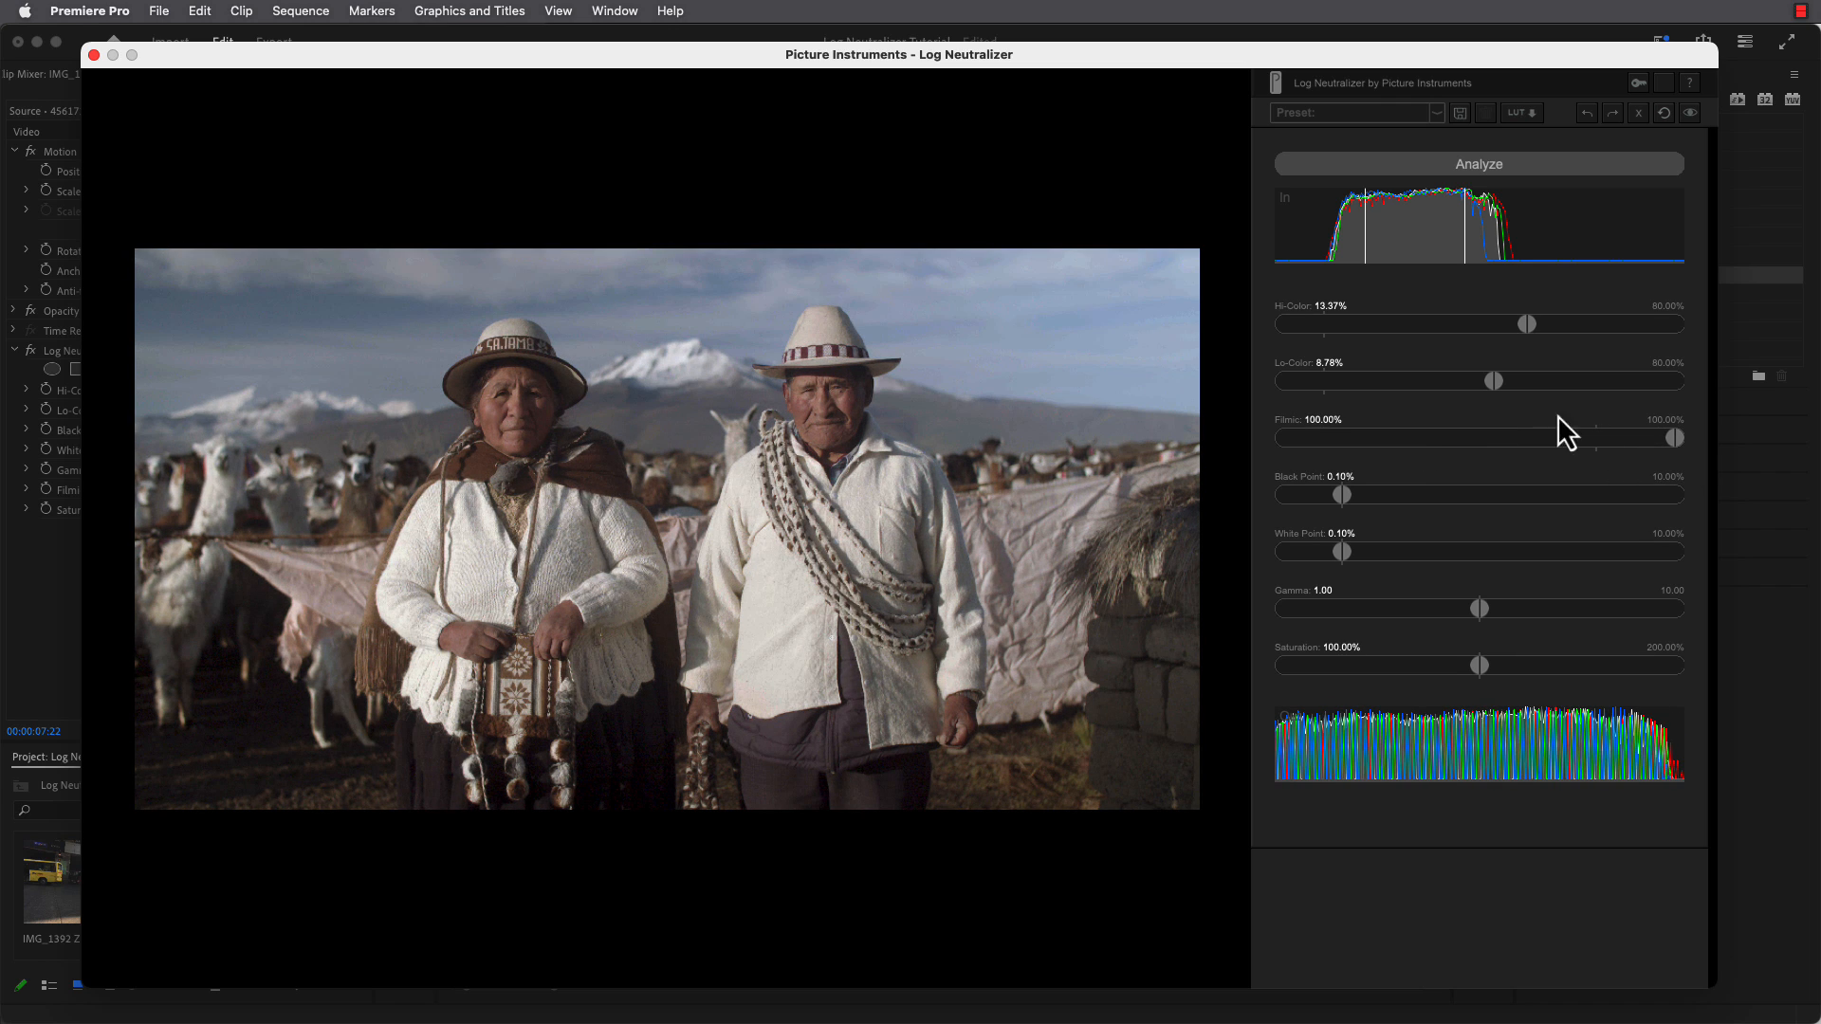
{"action": "mouse_move", "coordinate": [1494, 382]}
{"action": "left_mouse_down"}
{"action": "mouse_move", "coordinate": [1339, 381]}
{"action": "mouse_move", "coordinate": [1624, 383]}
{"action": "mouse_move", "coordinate": [1479, 381]}
{"action": "left_mouse_up"}
{"action": "mouse_move", "coordinate": [1532, 326]}
{"action": "left_mouse_down"}
{"action": "mouse_move", "coordinate": [1605, 326]}
{"action": "mouse_move", "coordinate": [1345, 330]}
{"action": "mouse_move", "coordinate": [1442, 332]}
{"action": "mouse_move", "coordinate": [1423, 387]}
{"action": "mouse_move", "coordinate": [1400, 389]}
{"action": "mouse_move", "coordinate": [1415, 391]}
{"action": "left_mouse_up"}
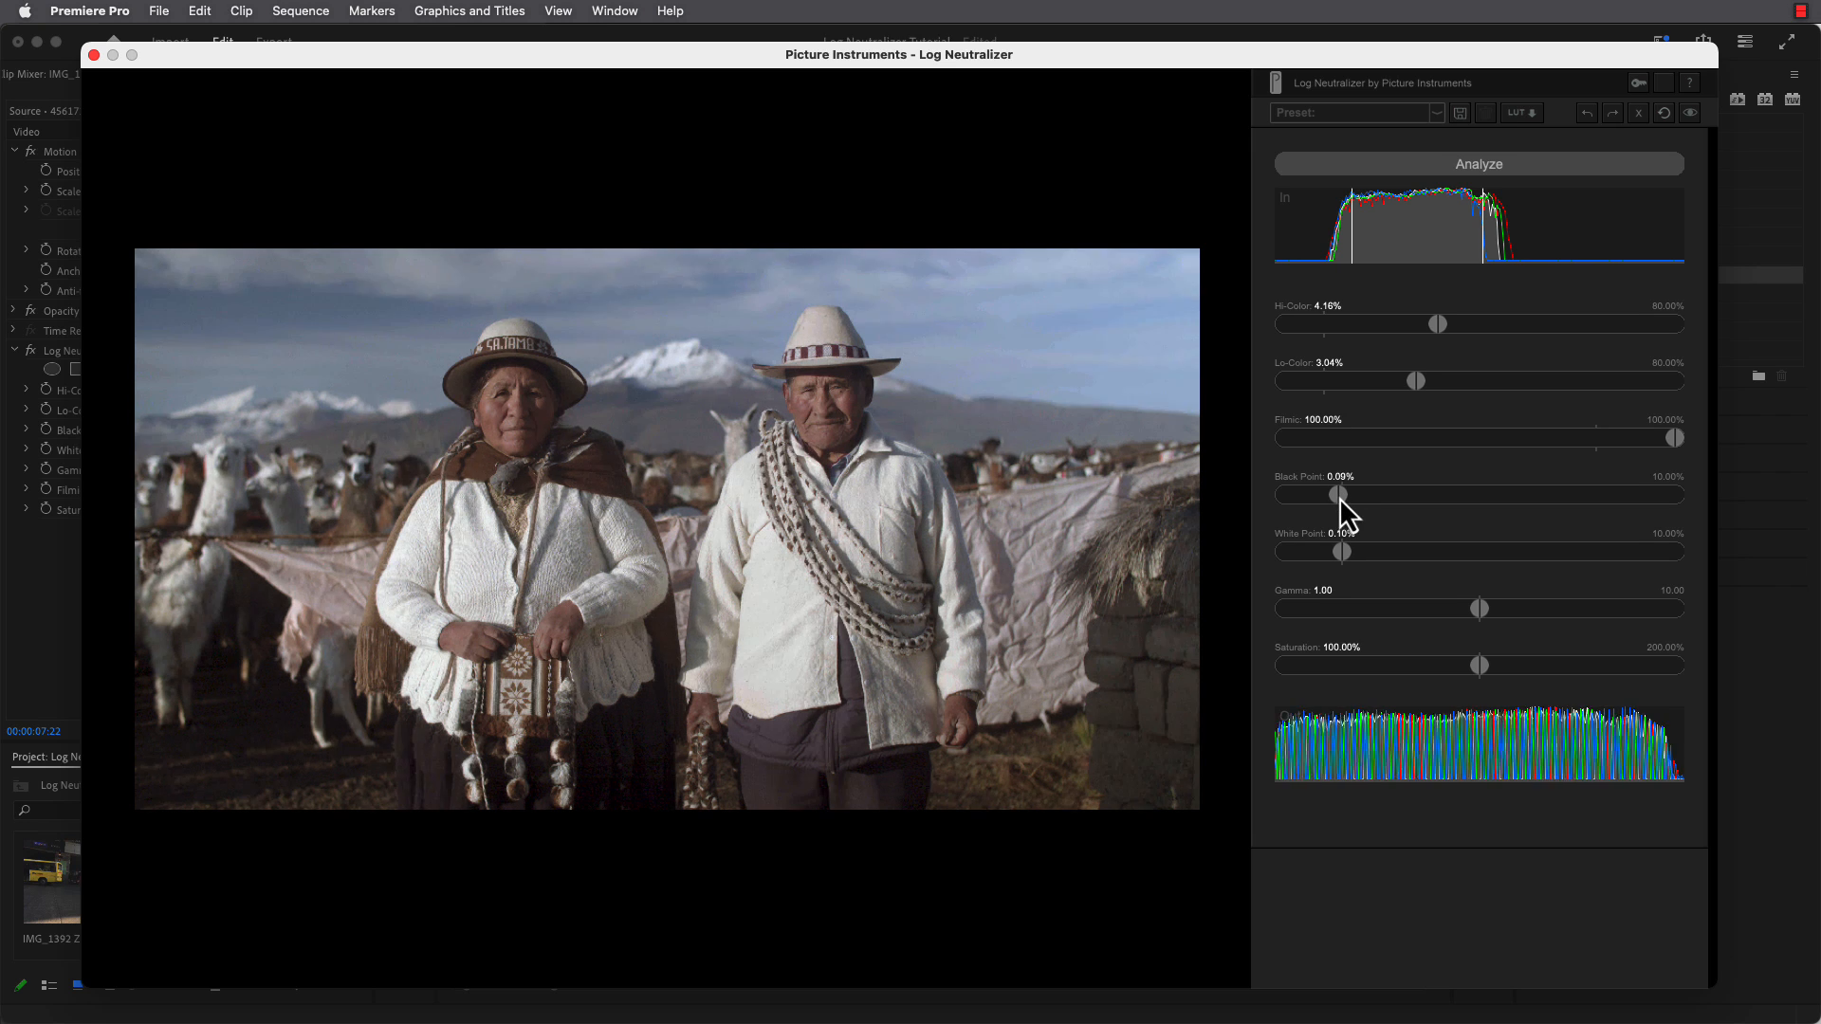
Set Black Point to 0.08%, White Point to 0.11%, Gamma to 0.99 and Saturation to 121.35%, and play back the corrected clip.
{"action": "mouse_move", "coordinate": [1343, 497]}
{"action": "left_mouse_down"}
{"action": "mouse_move", "coordinate": [1280, 502]}
{"action": "mouse_move", "coordinate": [1341, 502]}
{"action": "left_mouse_up"}
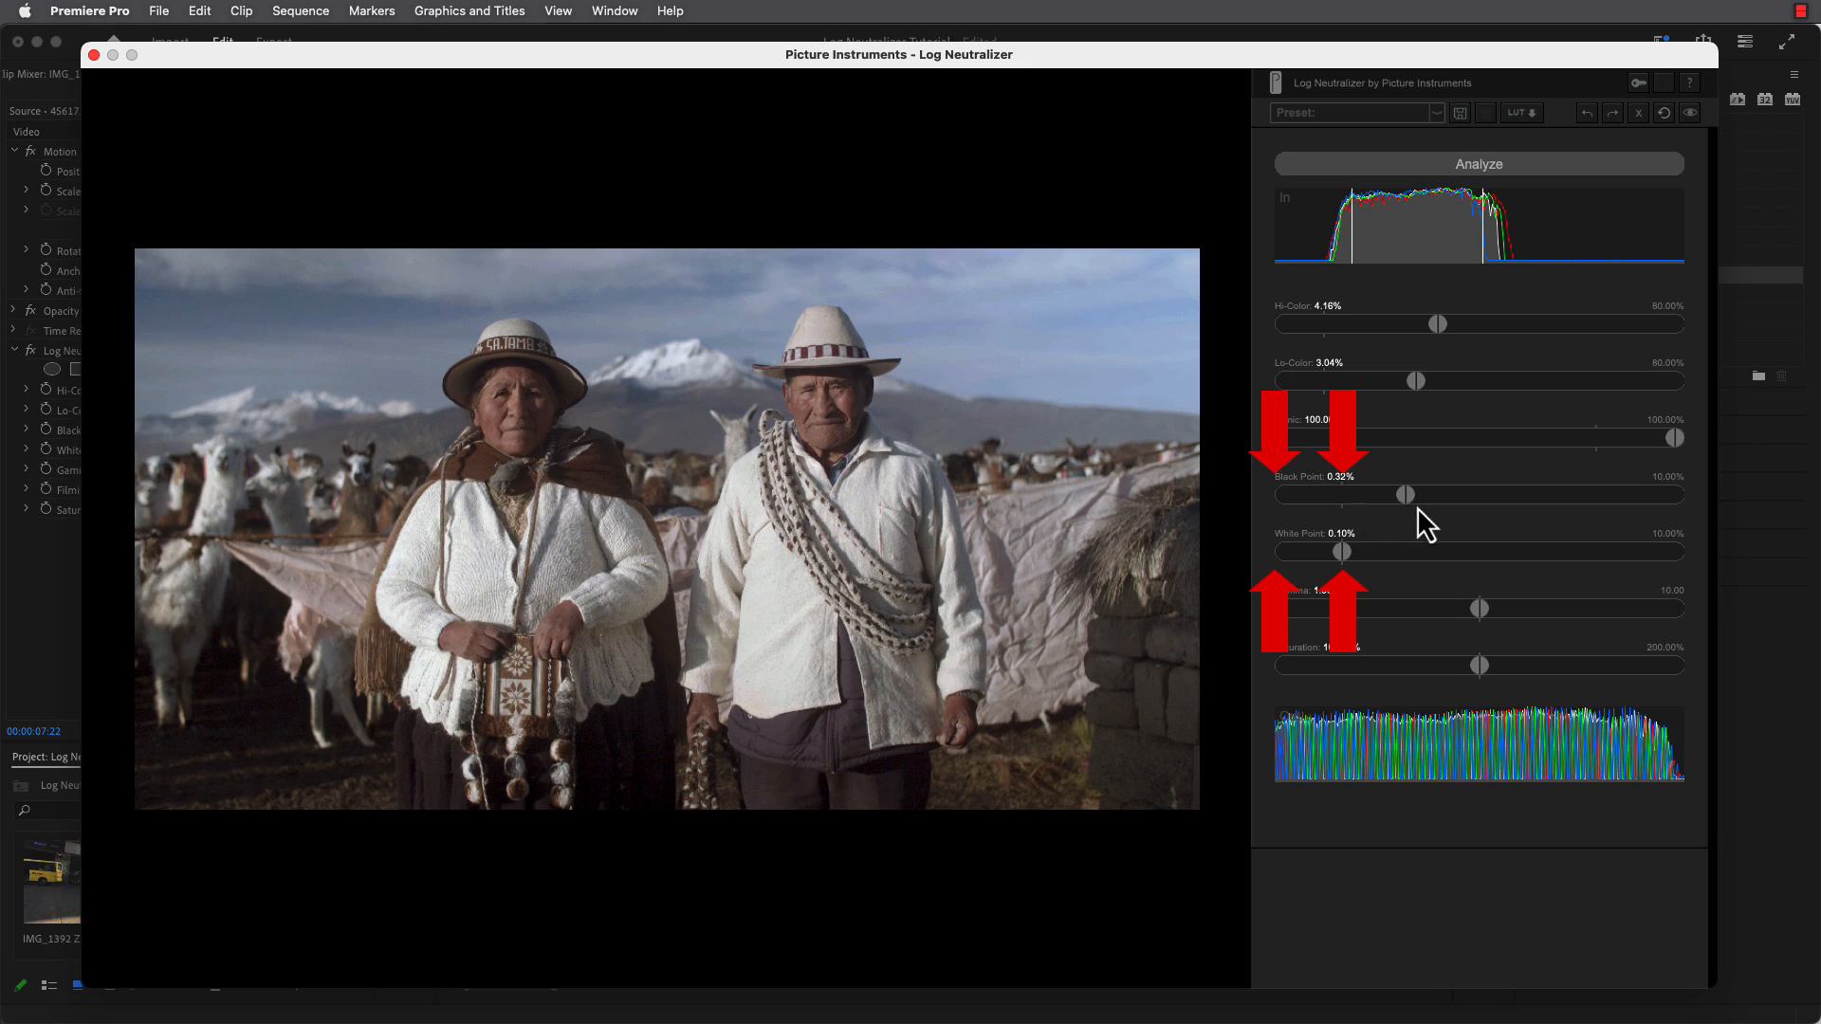
{"action": "left_click_drag", "start_coordinate": [1465, 504], "coordinate": [1333, 550]}
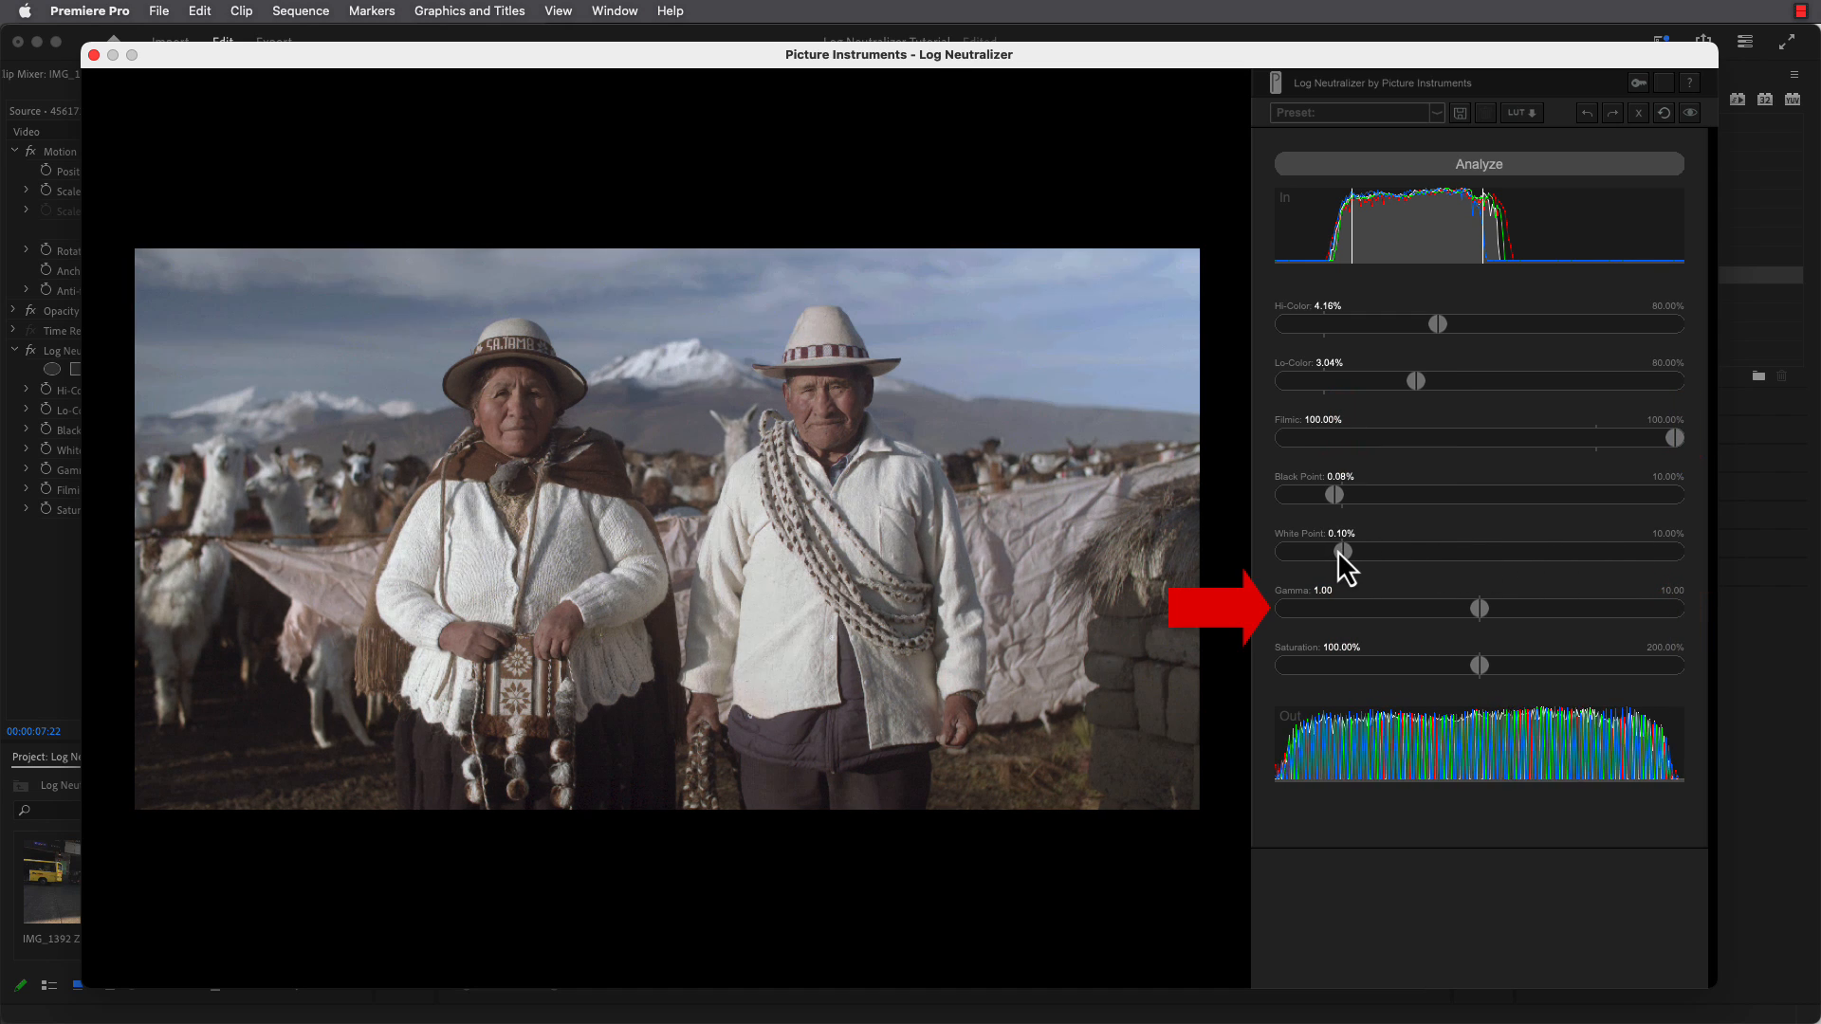
{"action": "left_click_drag", "start_coordinate": [1482, 607], "coordinate": [1518, 672]}
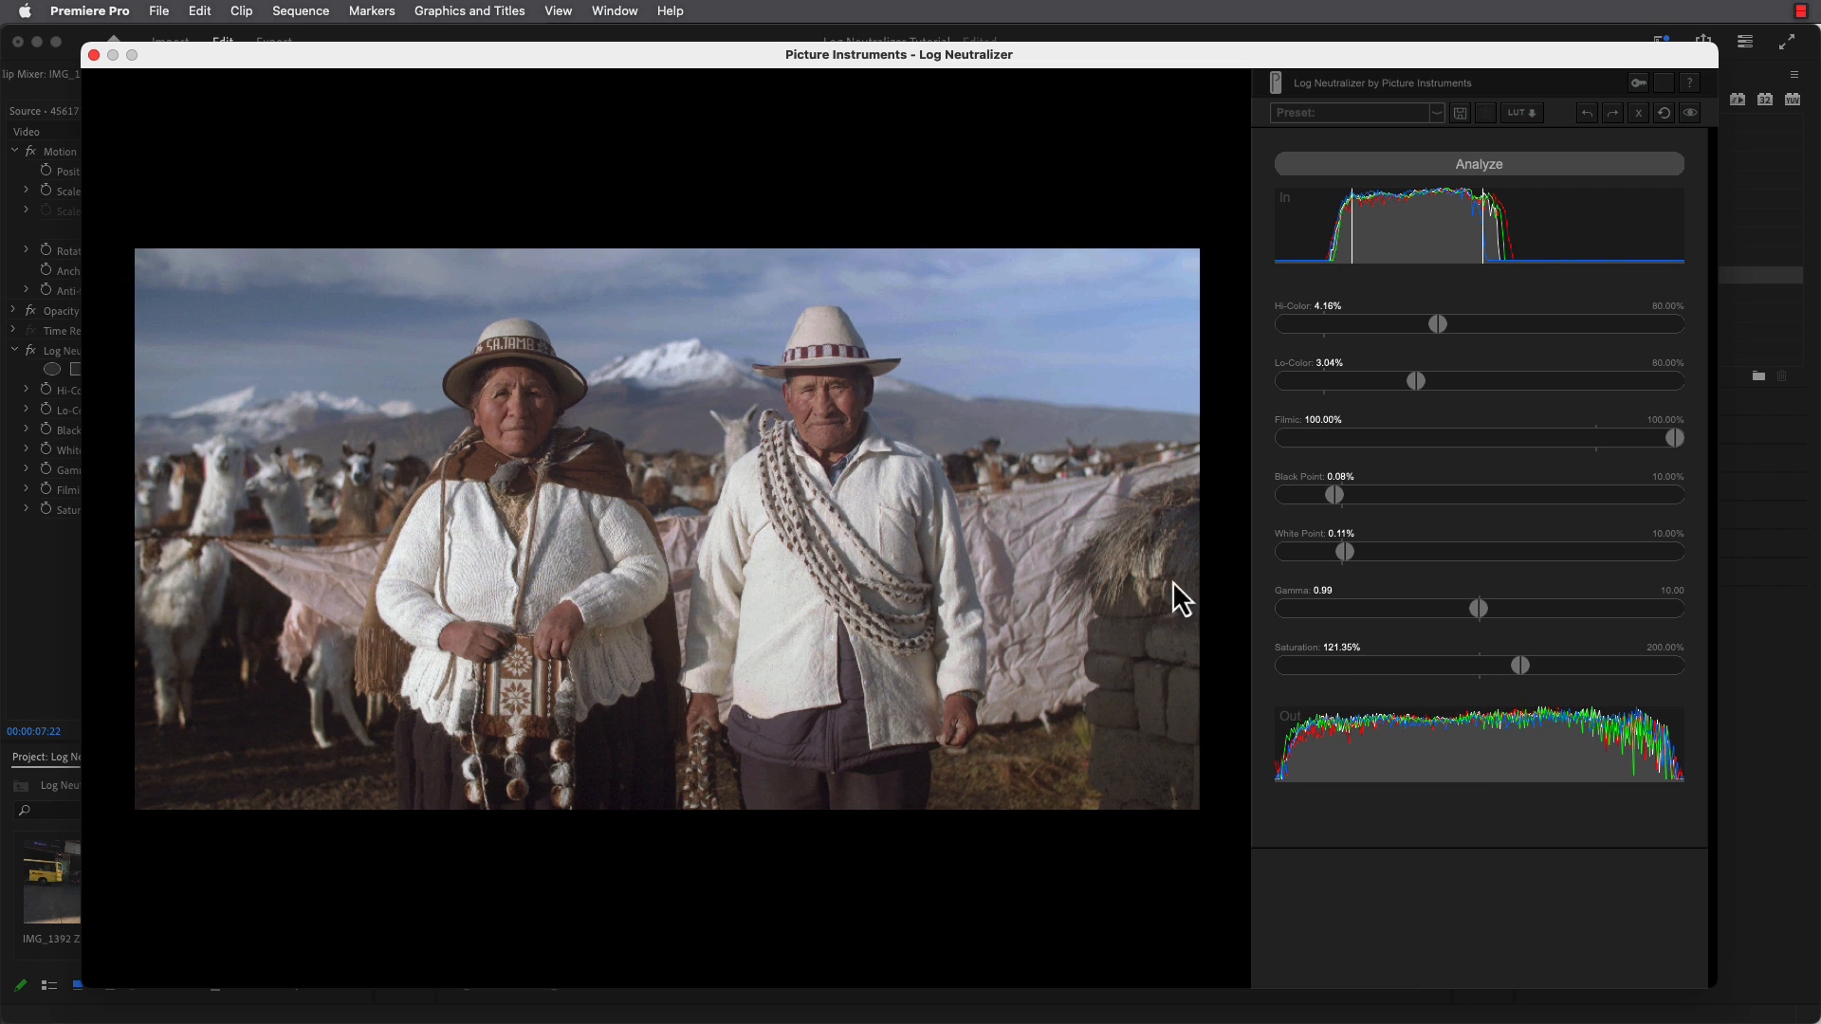
{"action": "left_click", "coordinate": [93, 55]}
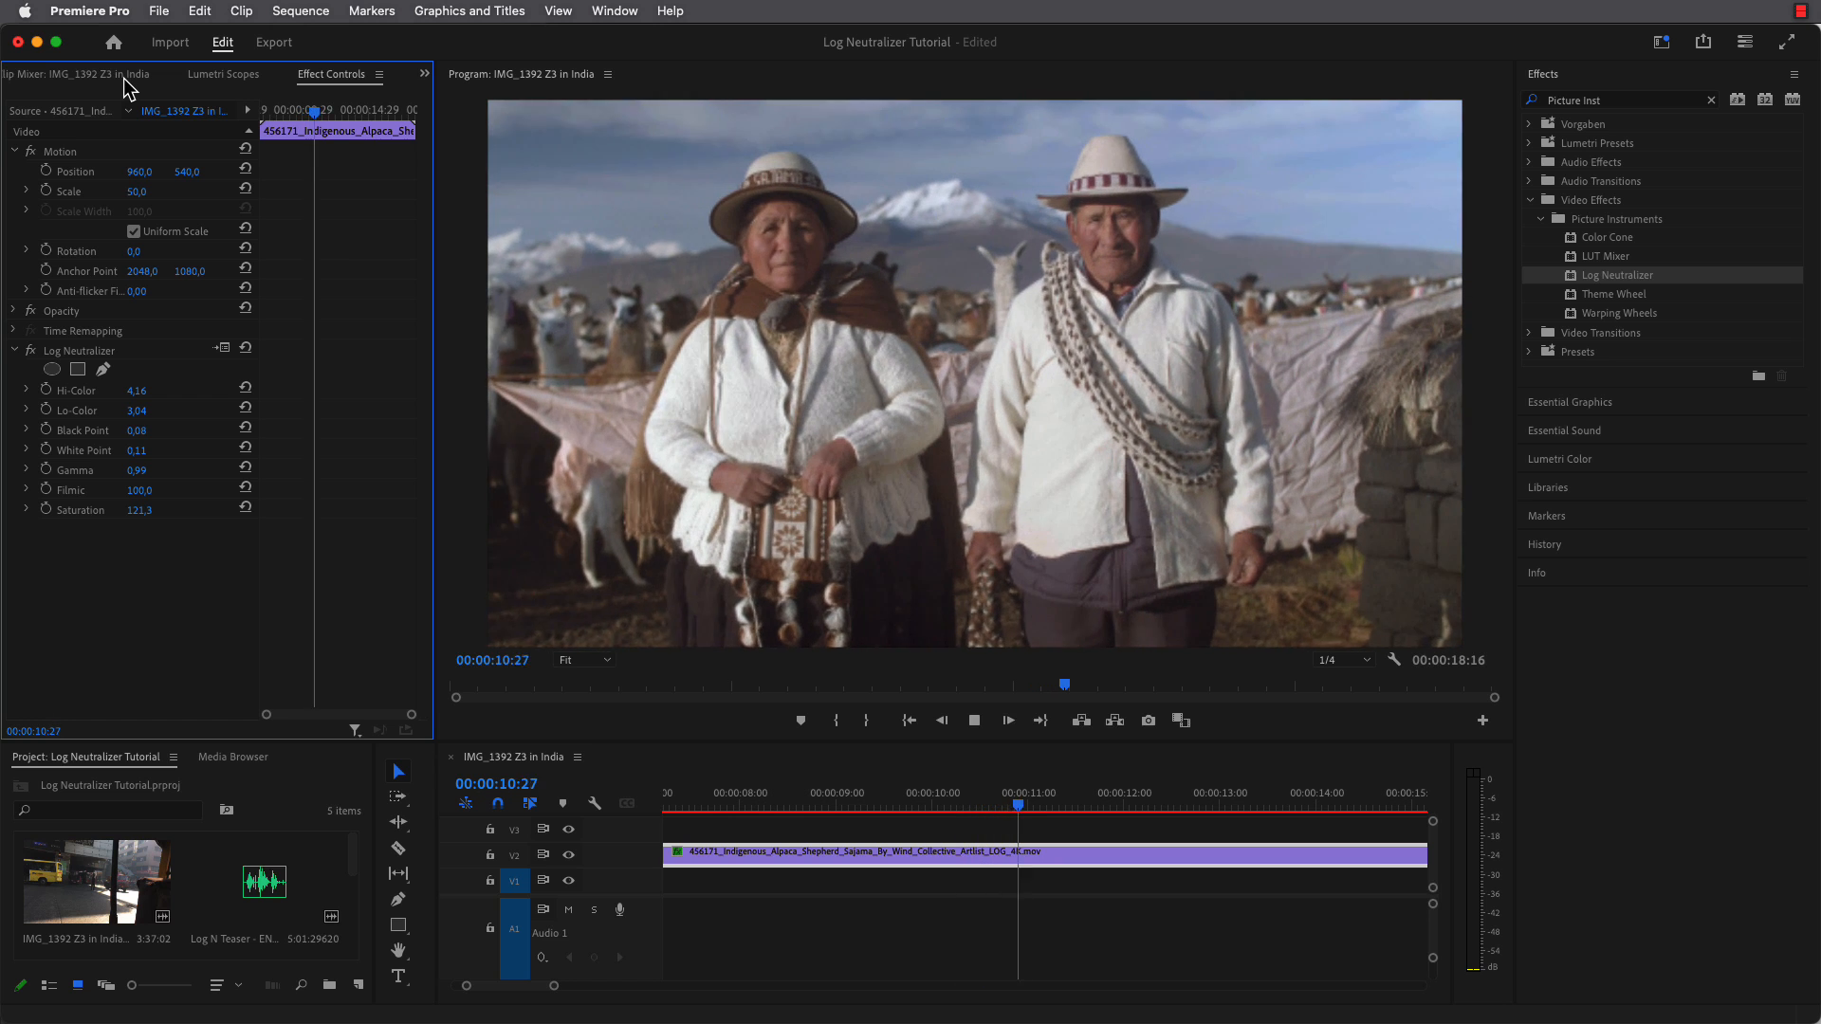
{"action": "key", "text": "space"}
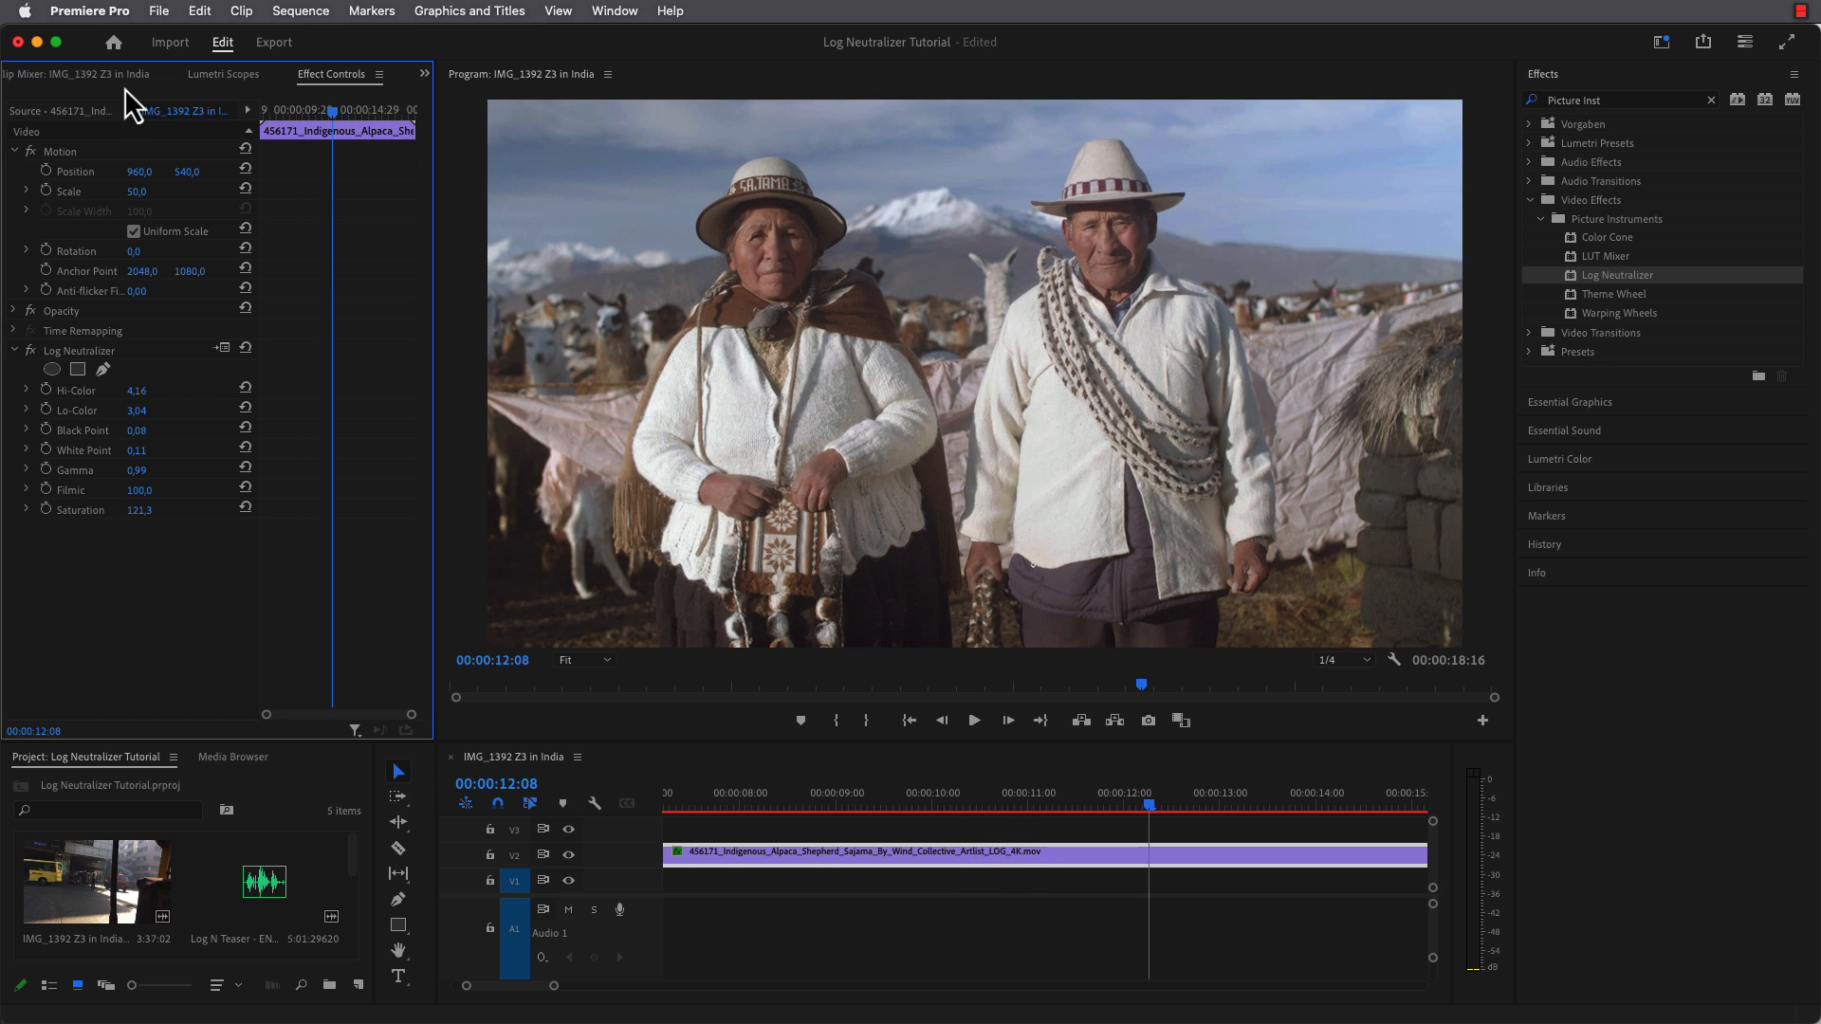
Reopen the Log Neutralizer interface on the frame at 00:00:12:08 and analyze the image again.
{"action": "left_click", "coordinate": [223, 348]}
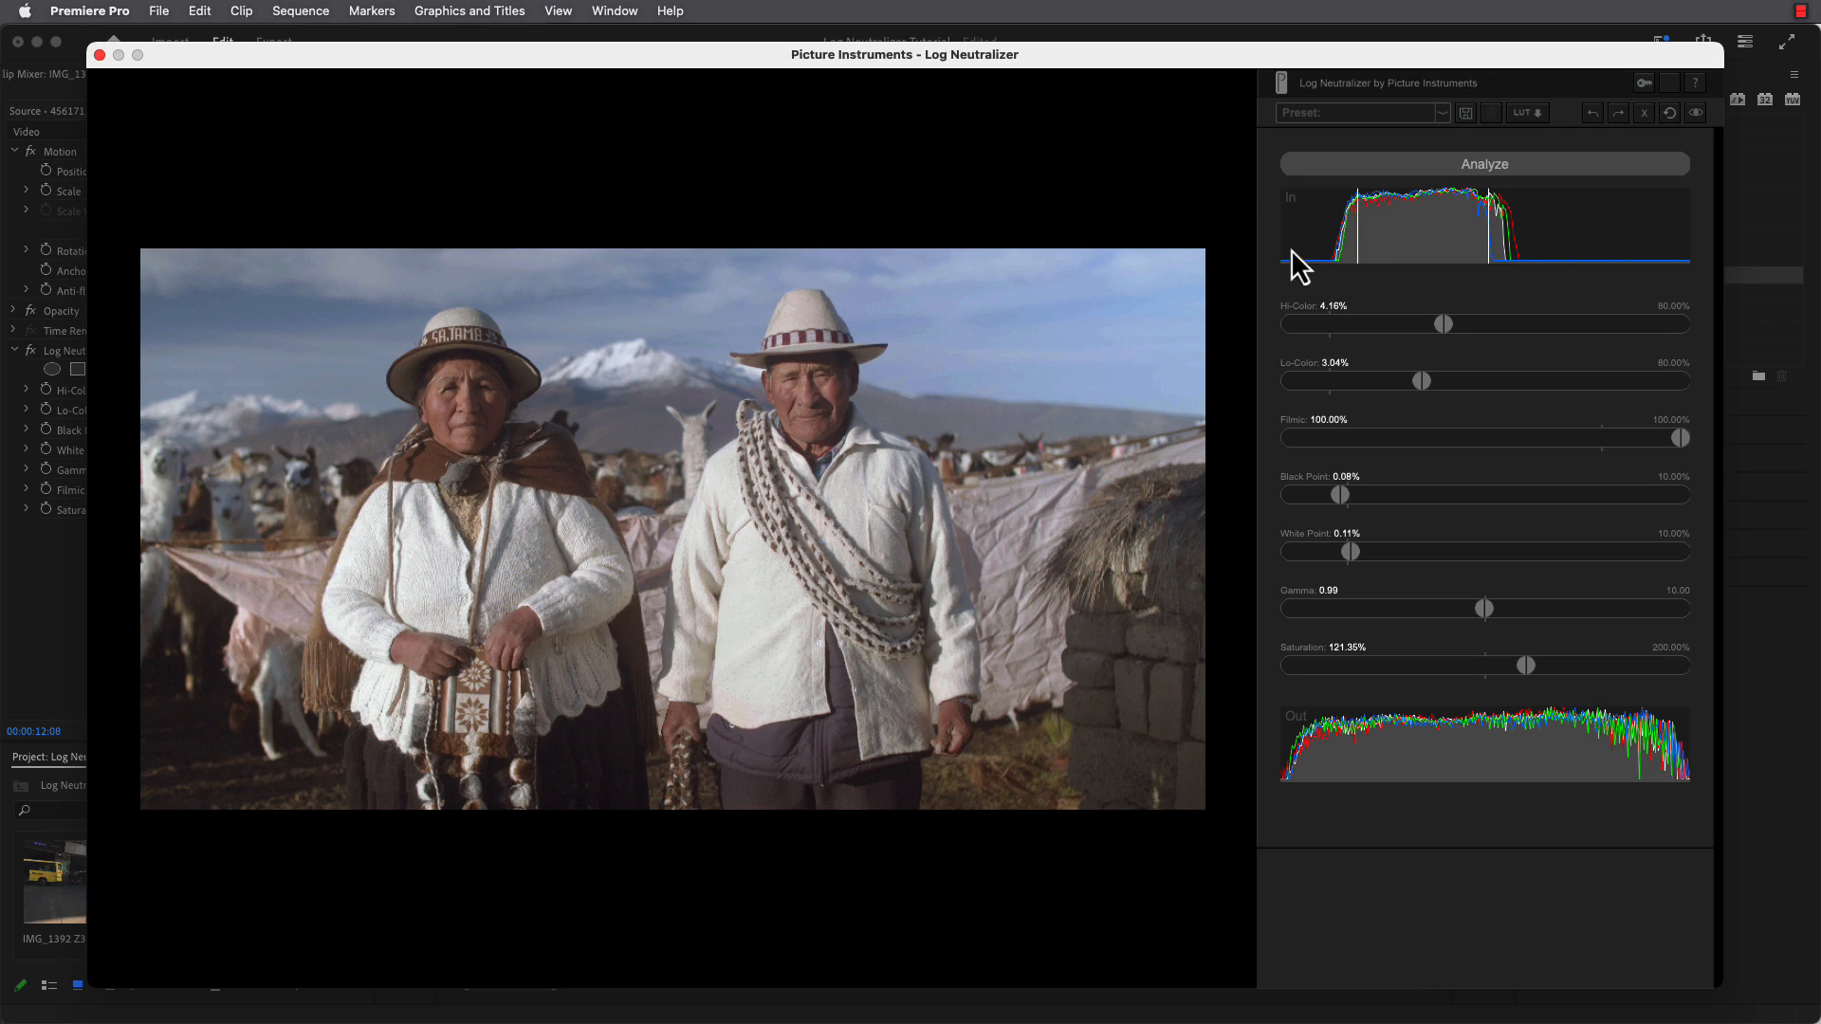
{"action": "left_click", "coordinate": [1430, 165]}
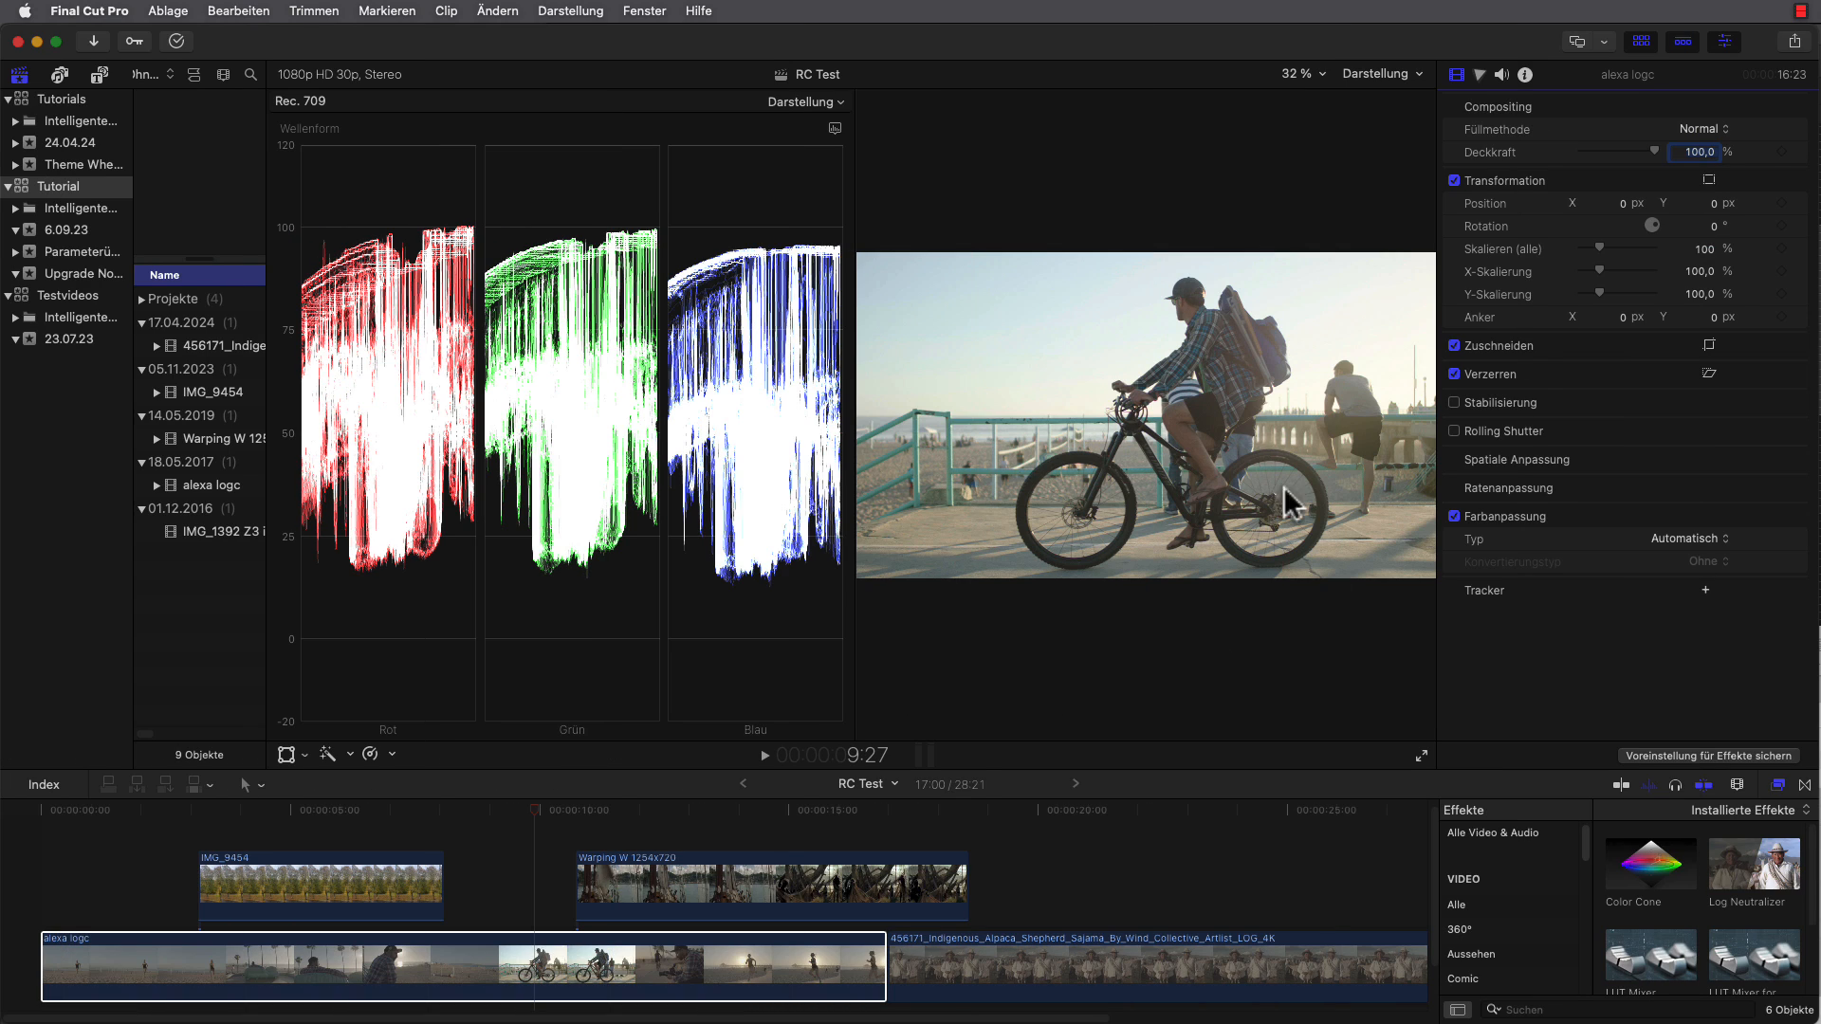
Switch to Final Cut Pro and set the alexa logc clip's camera LUT to ARRI Log C.
{"action": "left_click", "coordinate": [1525, 74]}
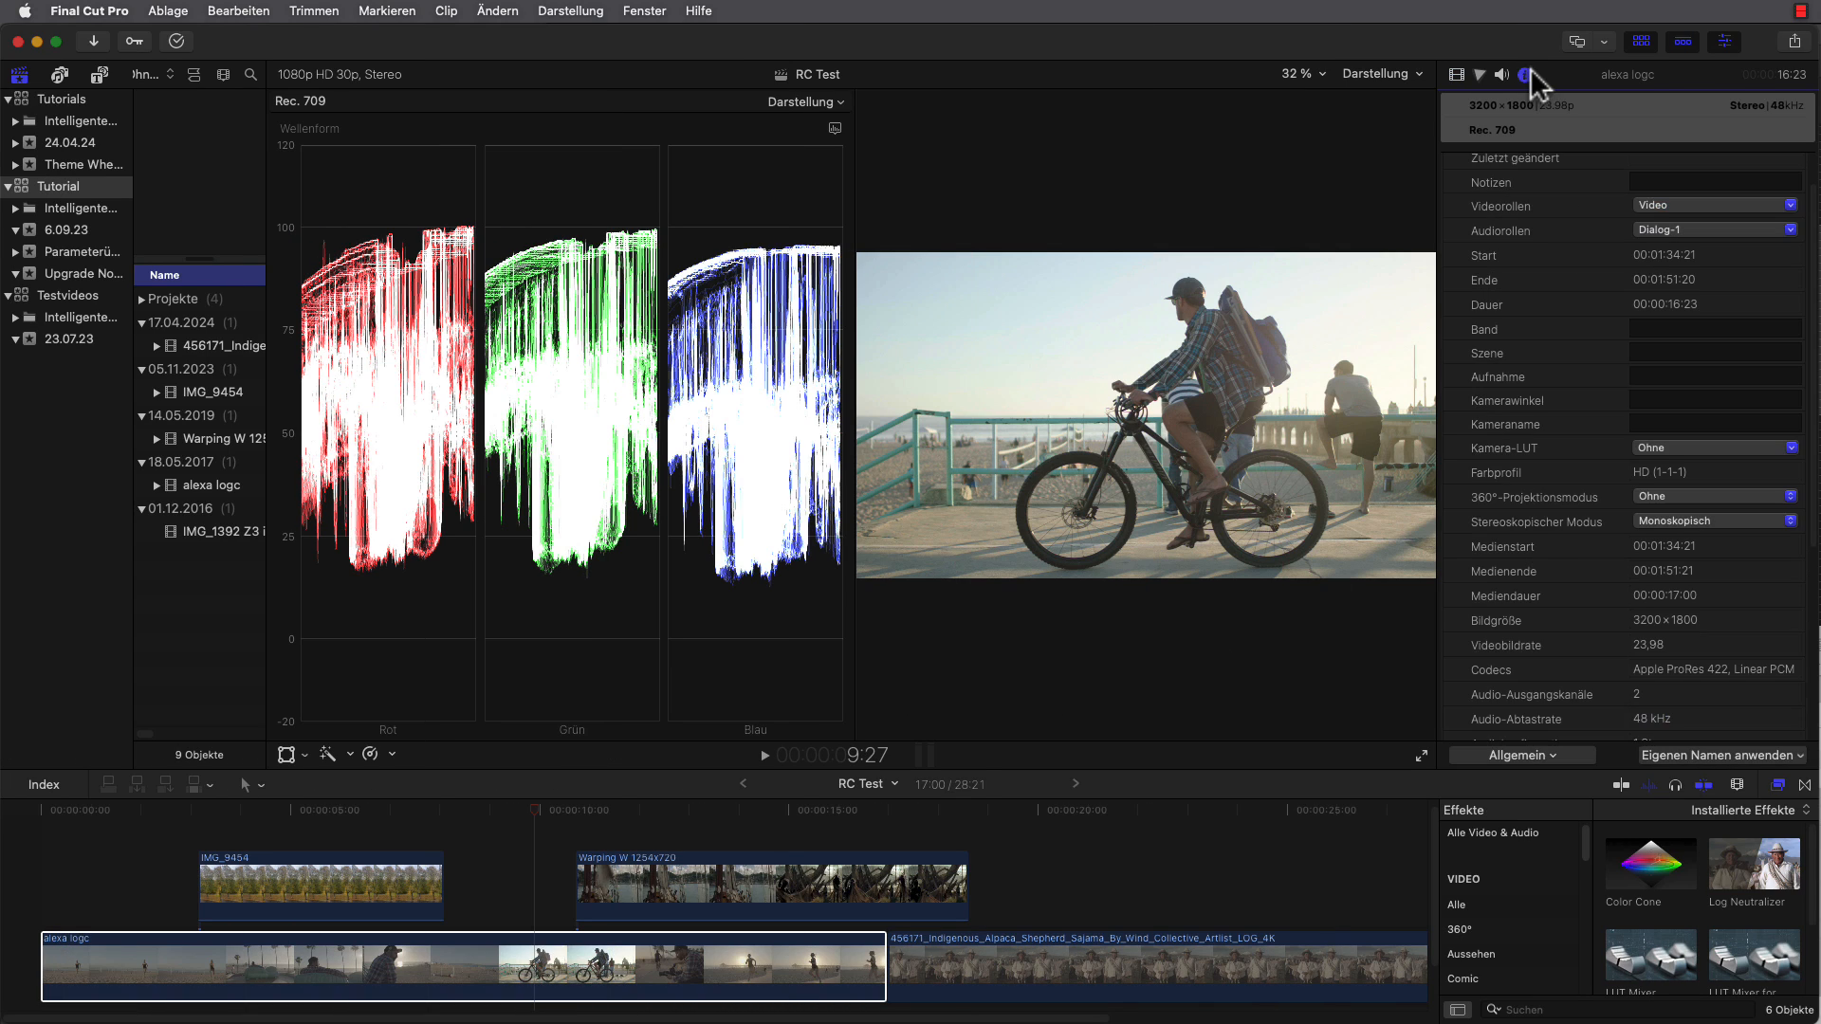
{"action": "left_click", "coordinate": [1680, 449]}
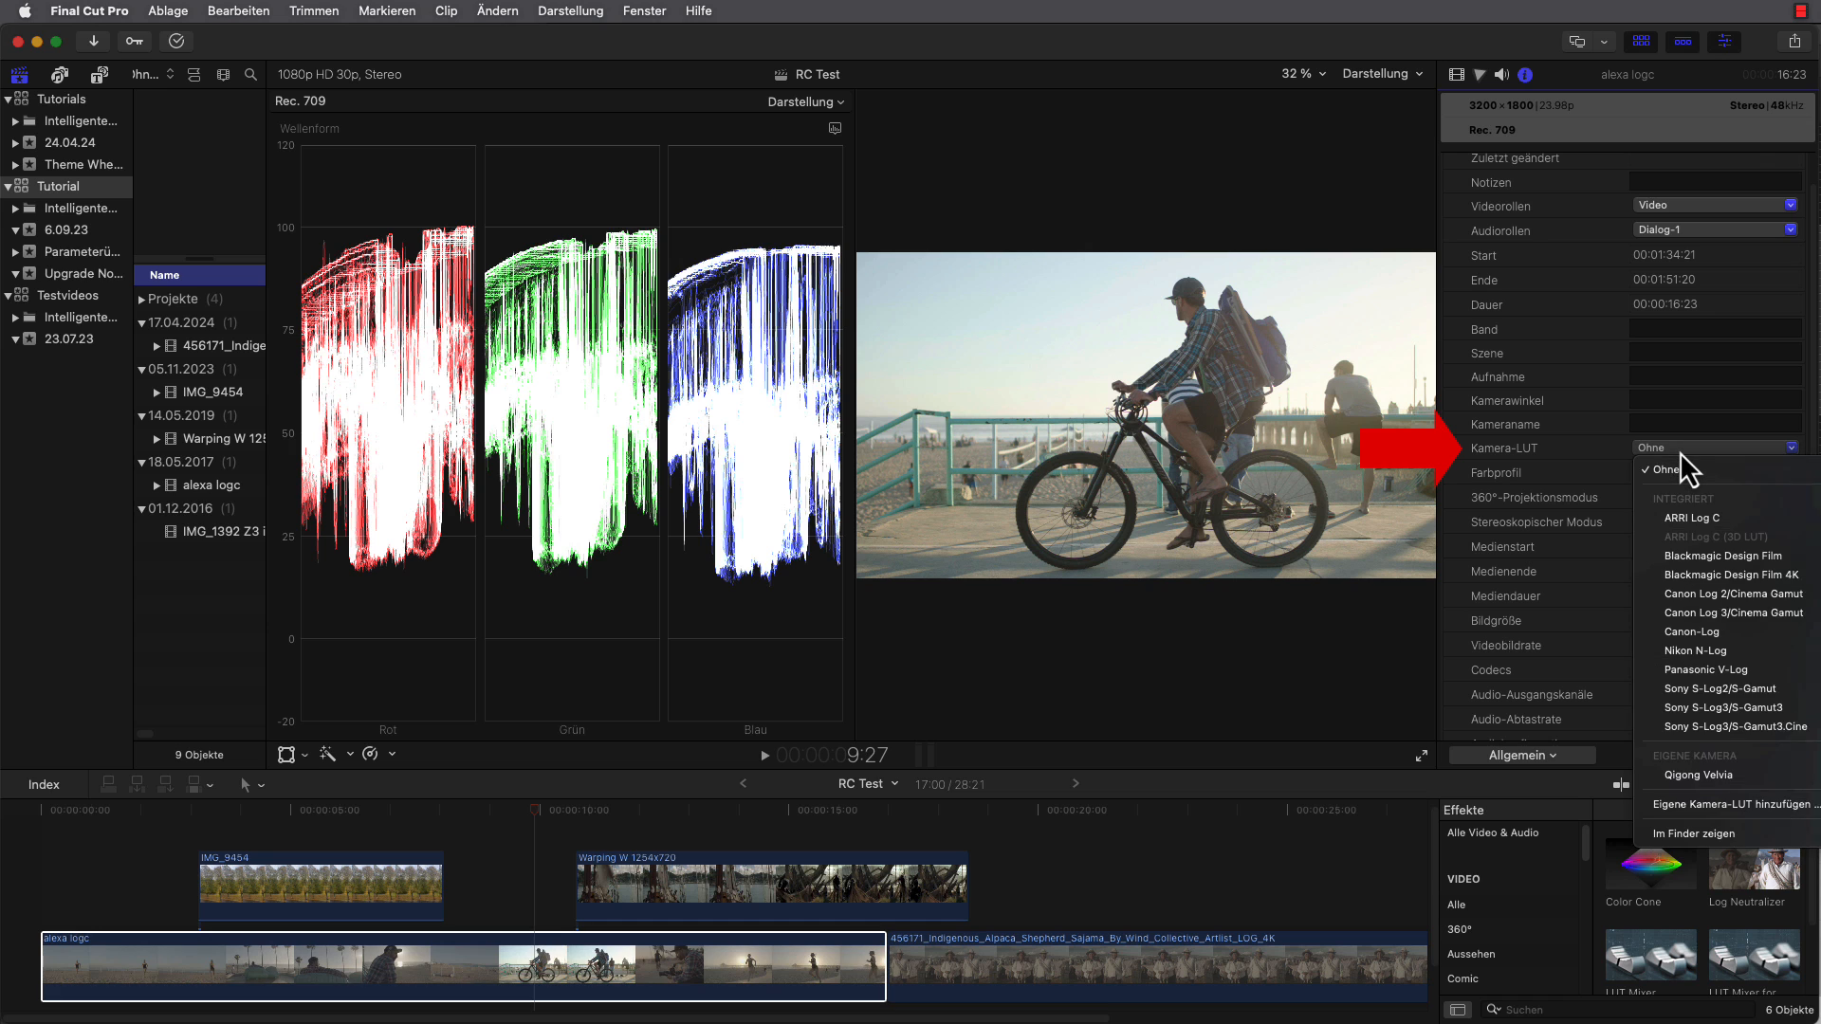
{"action": "left_click", "coordinate": [1734, 516]}
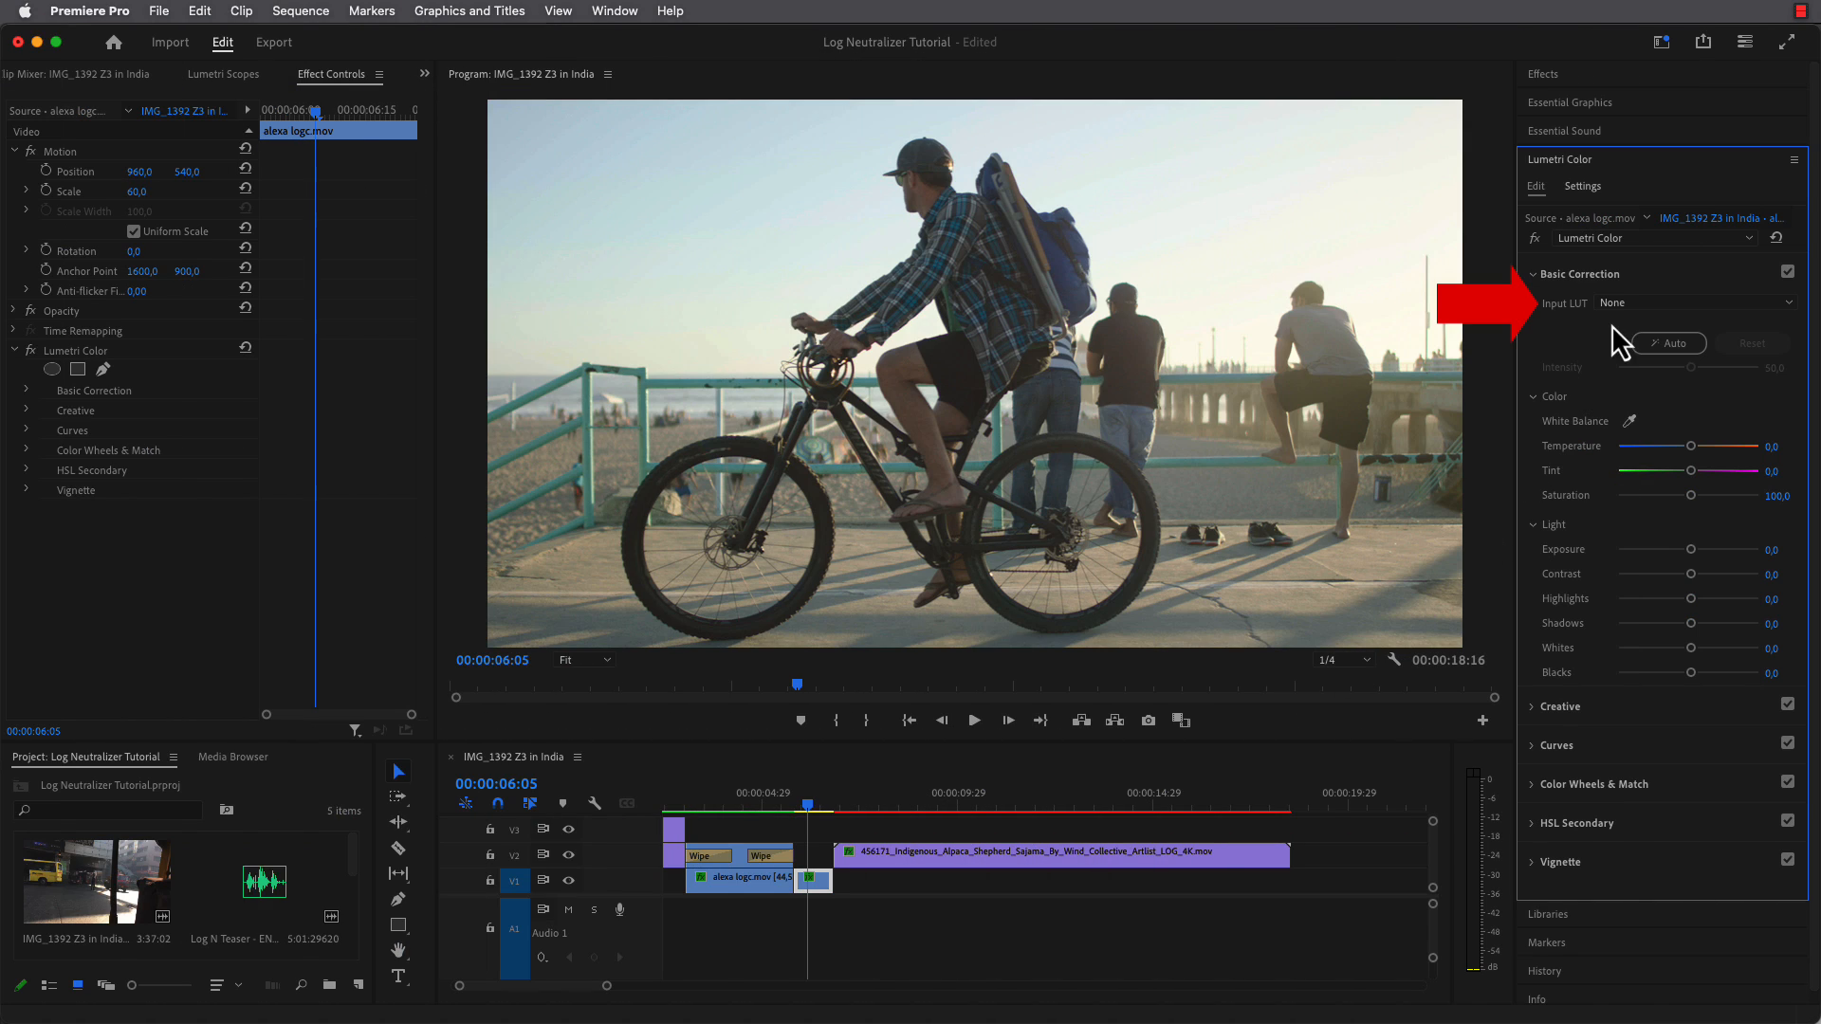
Switch to Premiere Pro and set the alexa logc clip's Lumetri Input LUT to ALEXA_Default_LogC2Rec709.
{"action": "left_click", "coordinate": [1627, 302]}
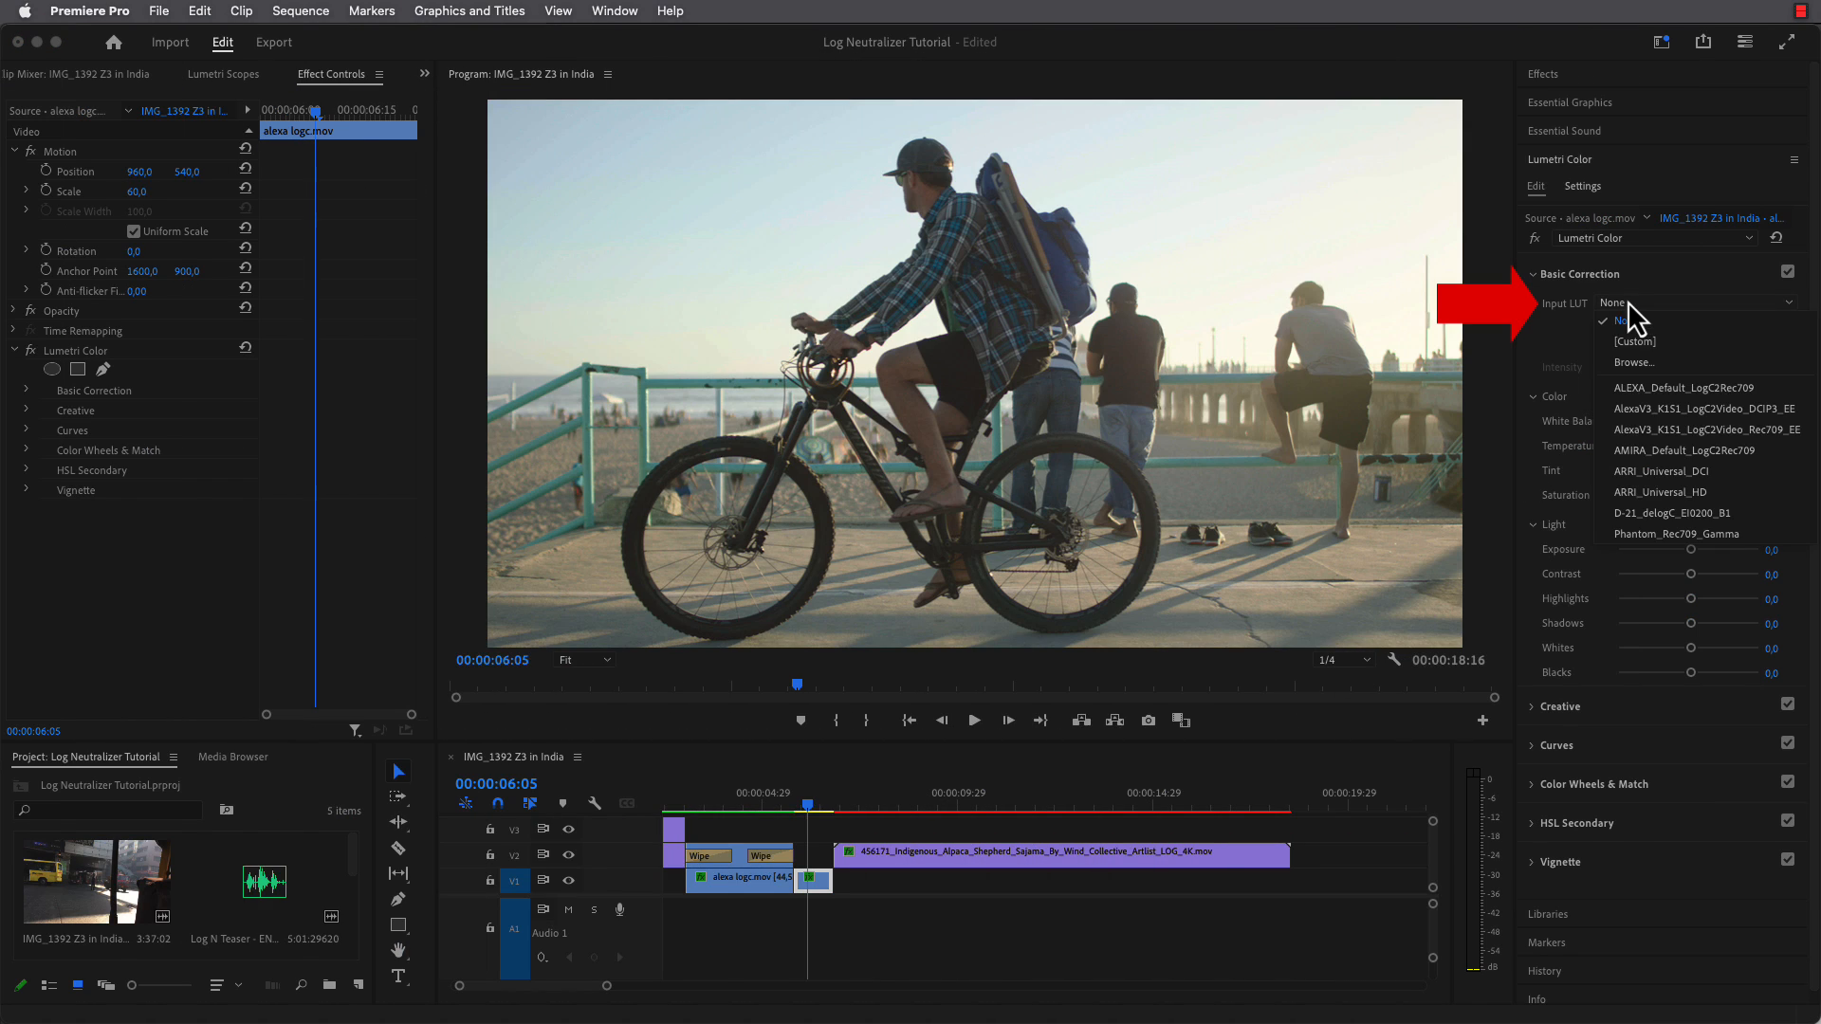
{"action": "left_click", "coordinate": [1671, 385]}
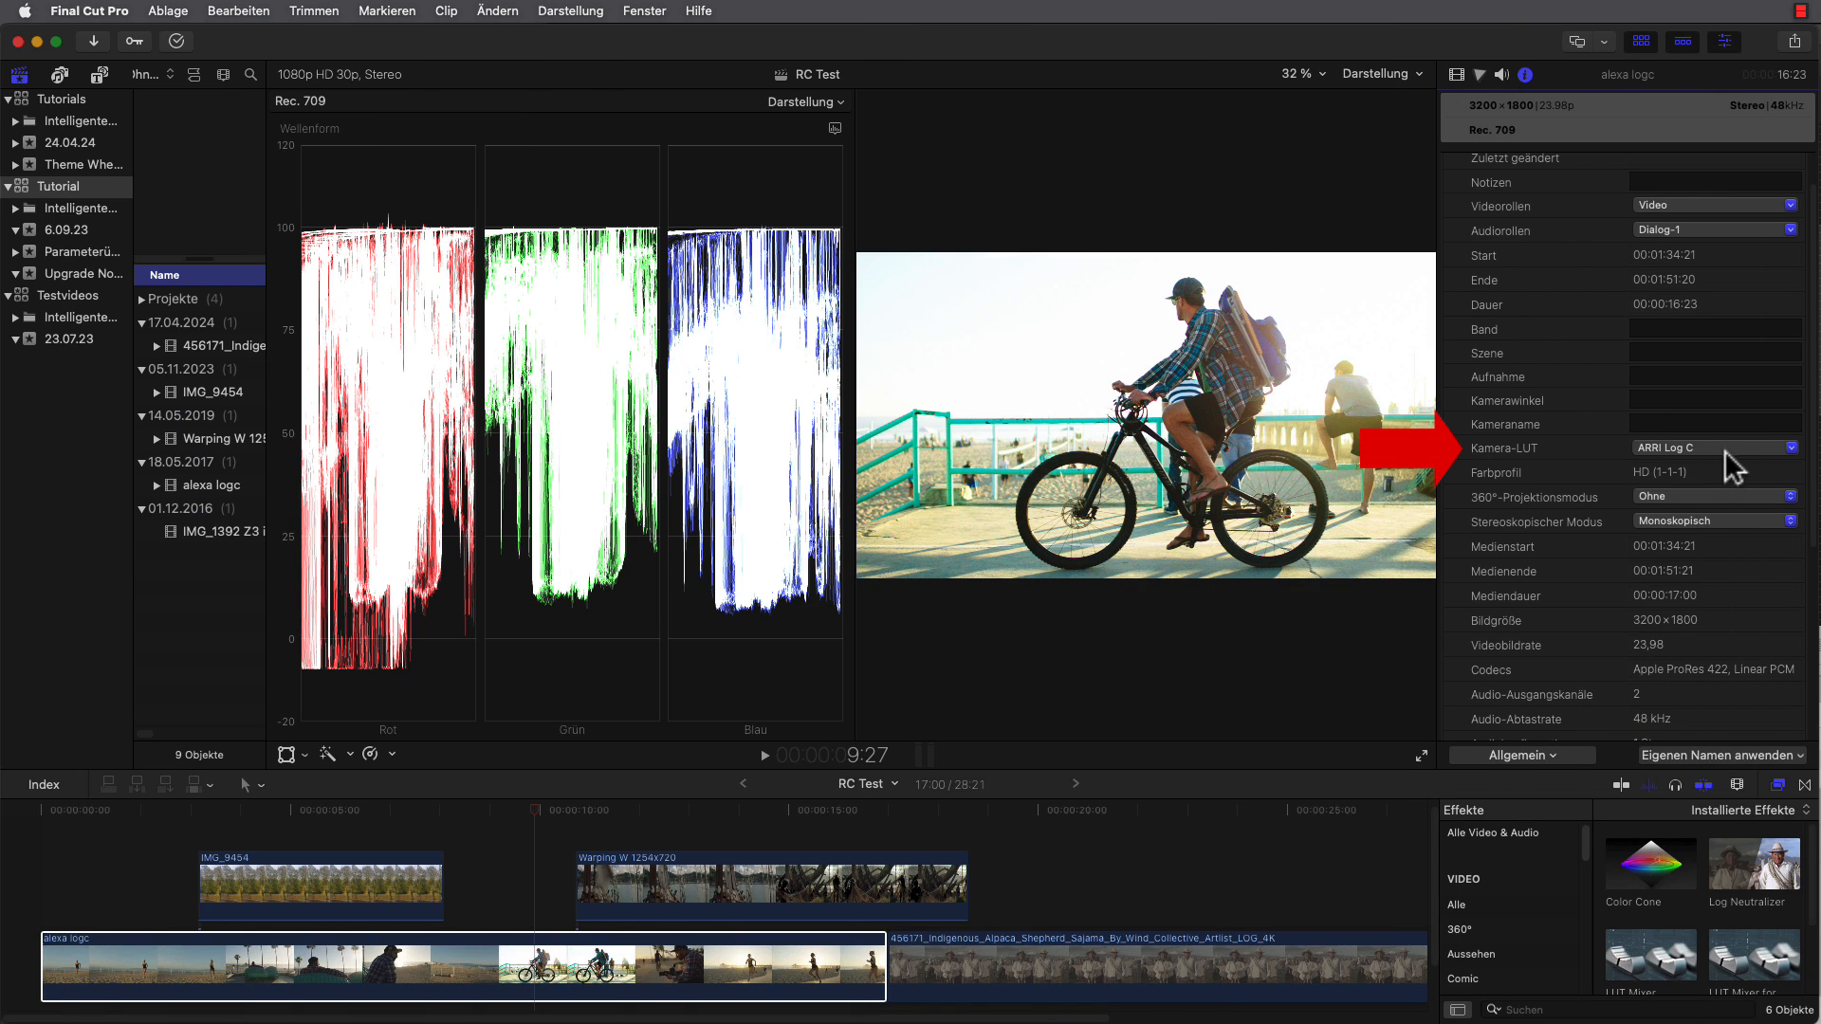
Switch to Final Cut Pro, set the alexa logc clip's camera LUT to Ohne and apply Log Neutralizer to the clip.
{"action": "left_click", "coordinate": [1727, 452]}
{"action": "left_click", "coordinate": [1721, 465]}
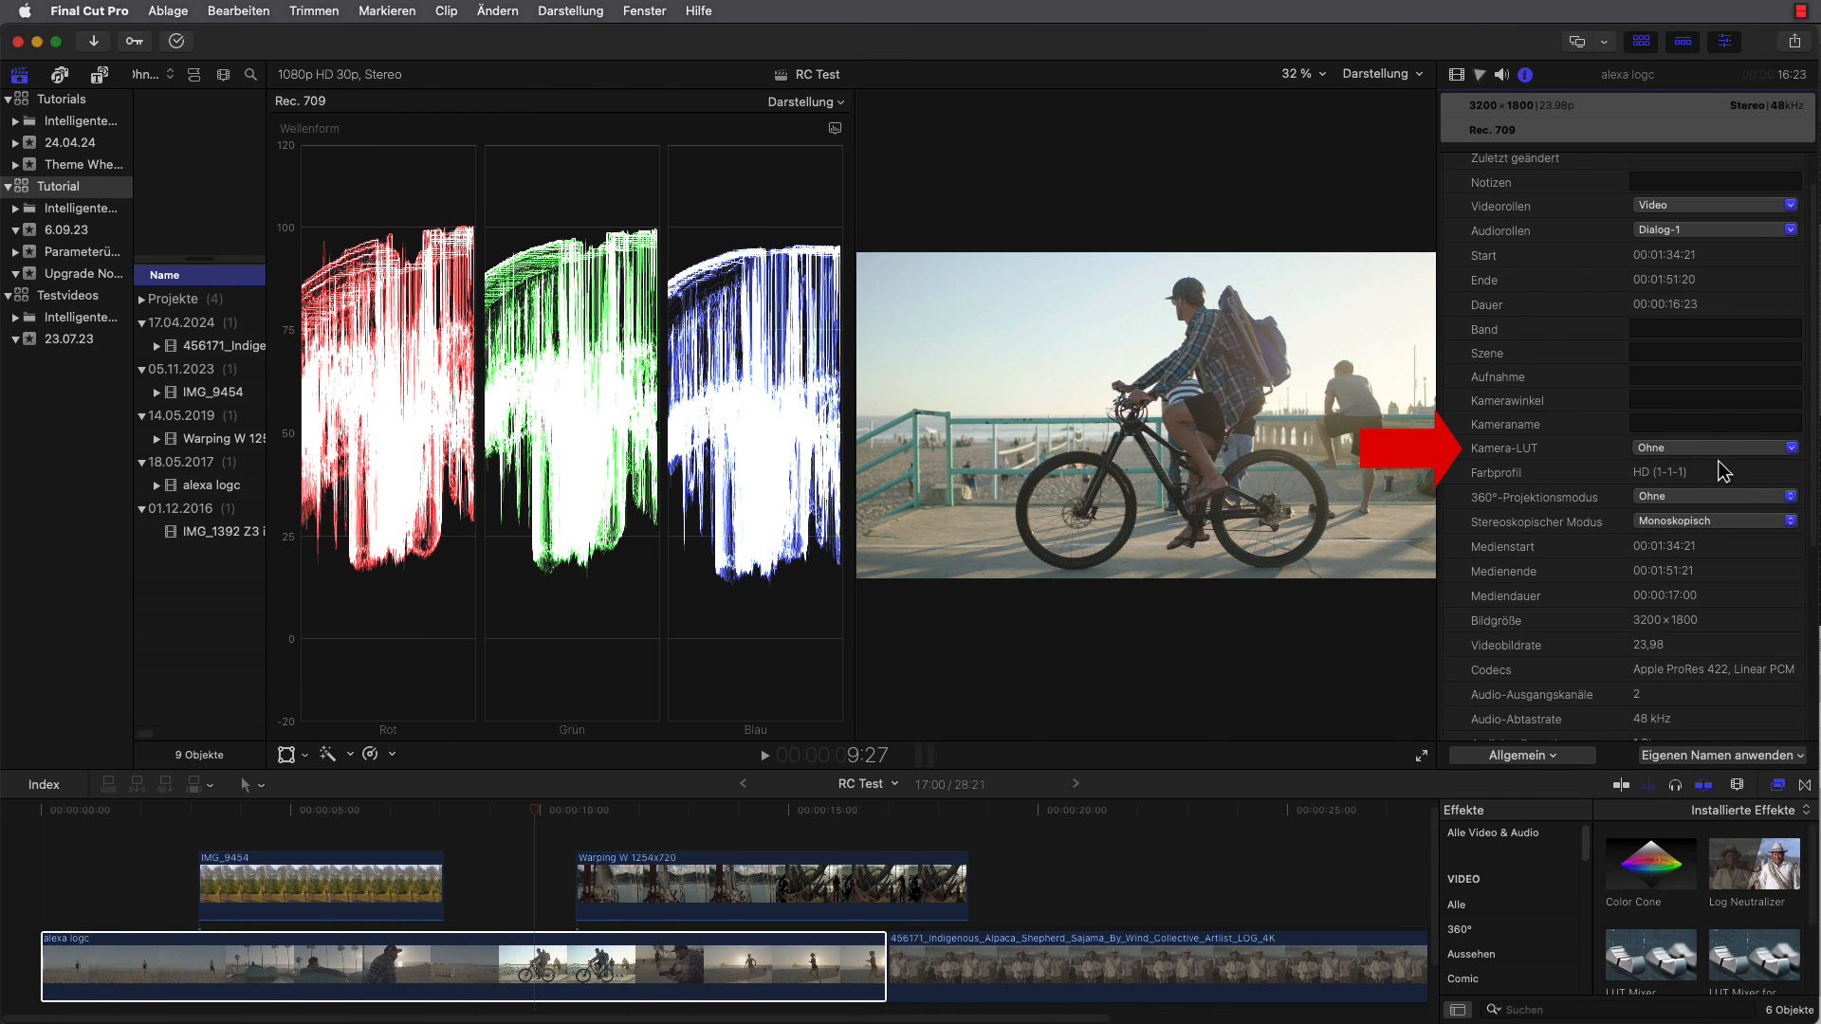
{"action": "left_click", "coordinate": [1456, 74]}
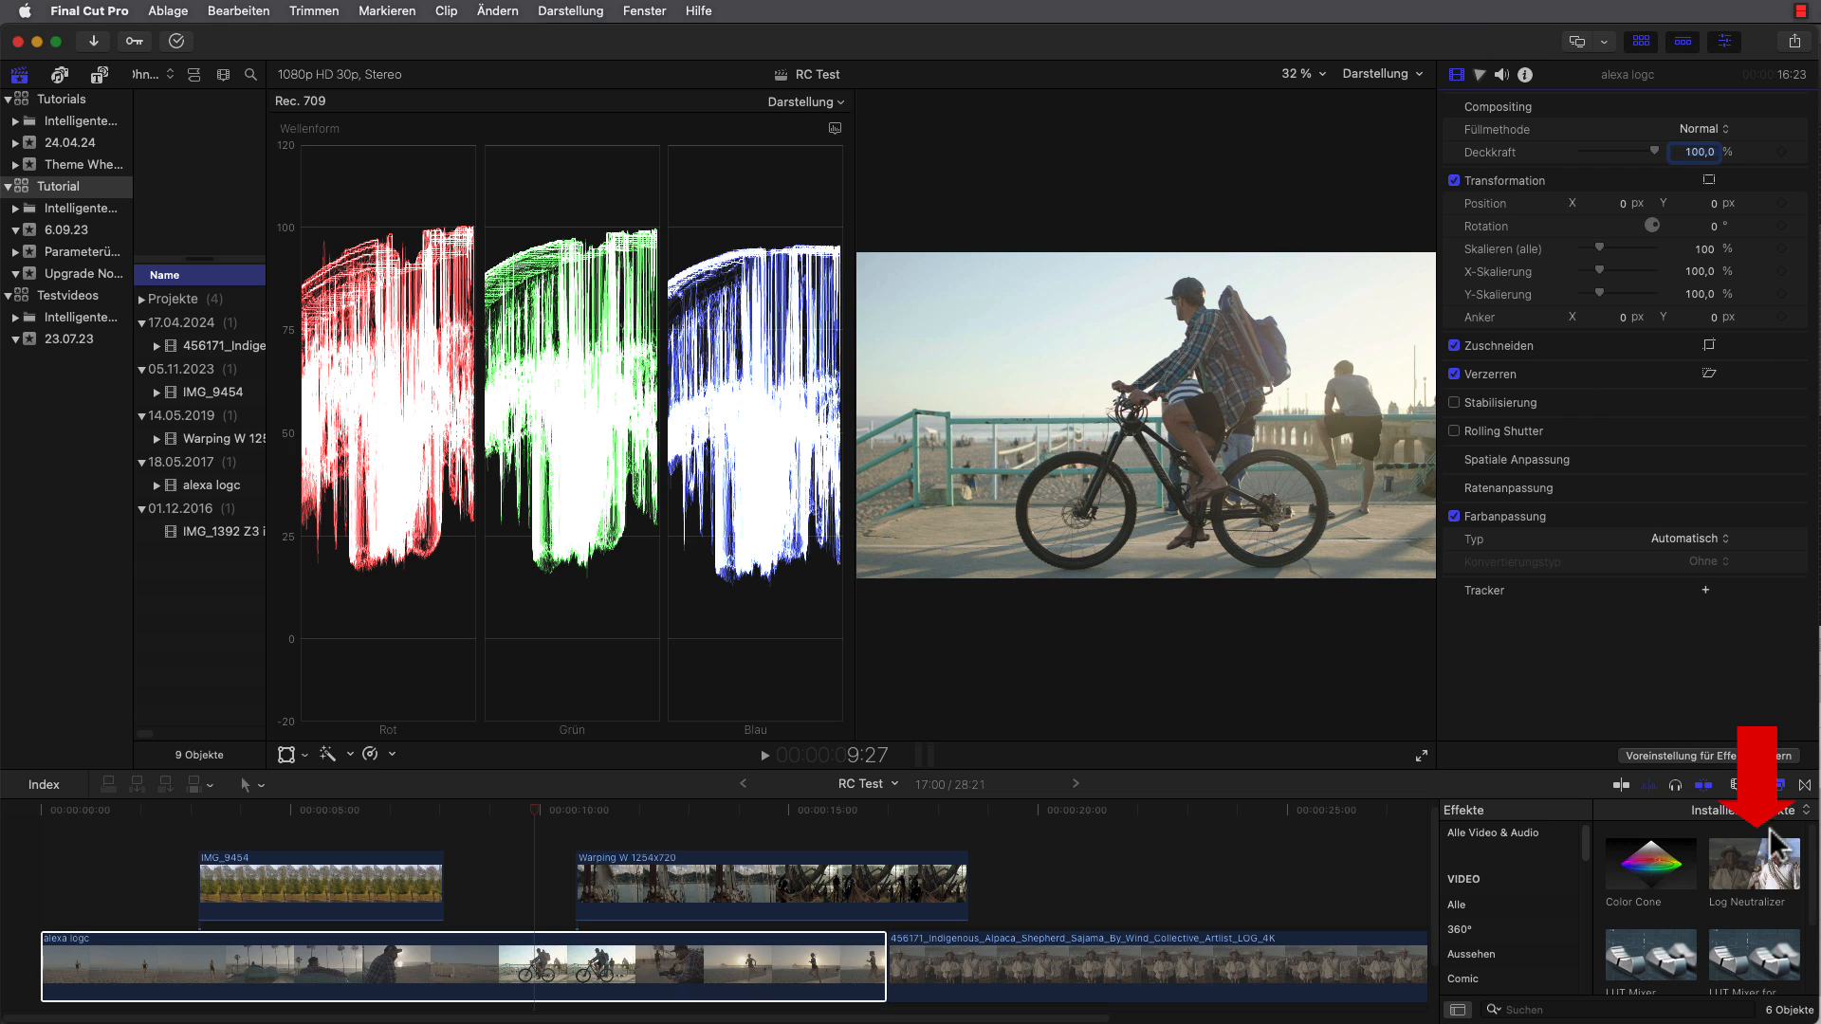
{"action": "left_click_drag", "start_coordinate": [1753, 863], "coordinate": [750, 977]}
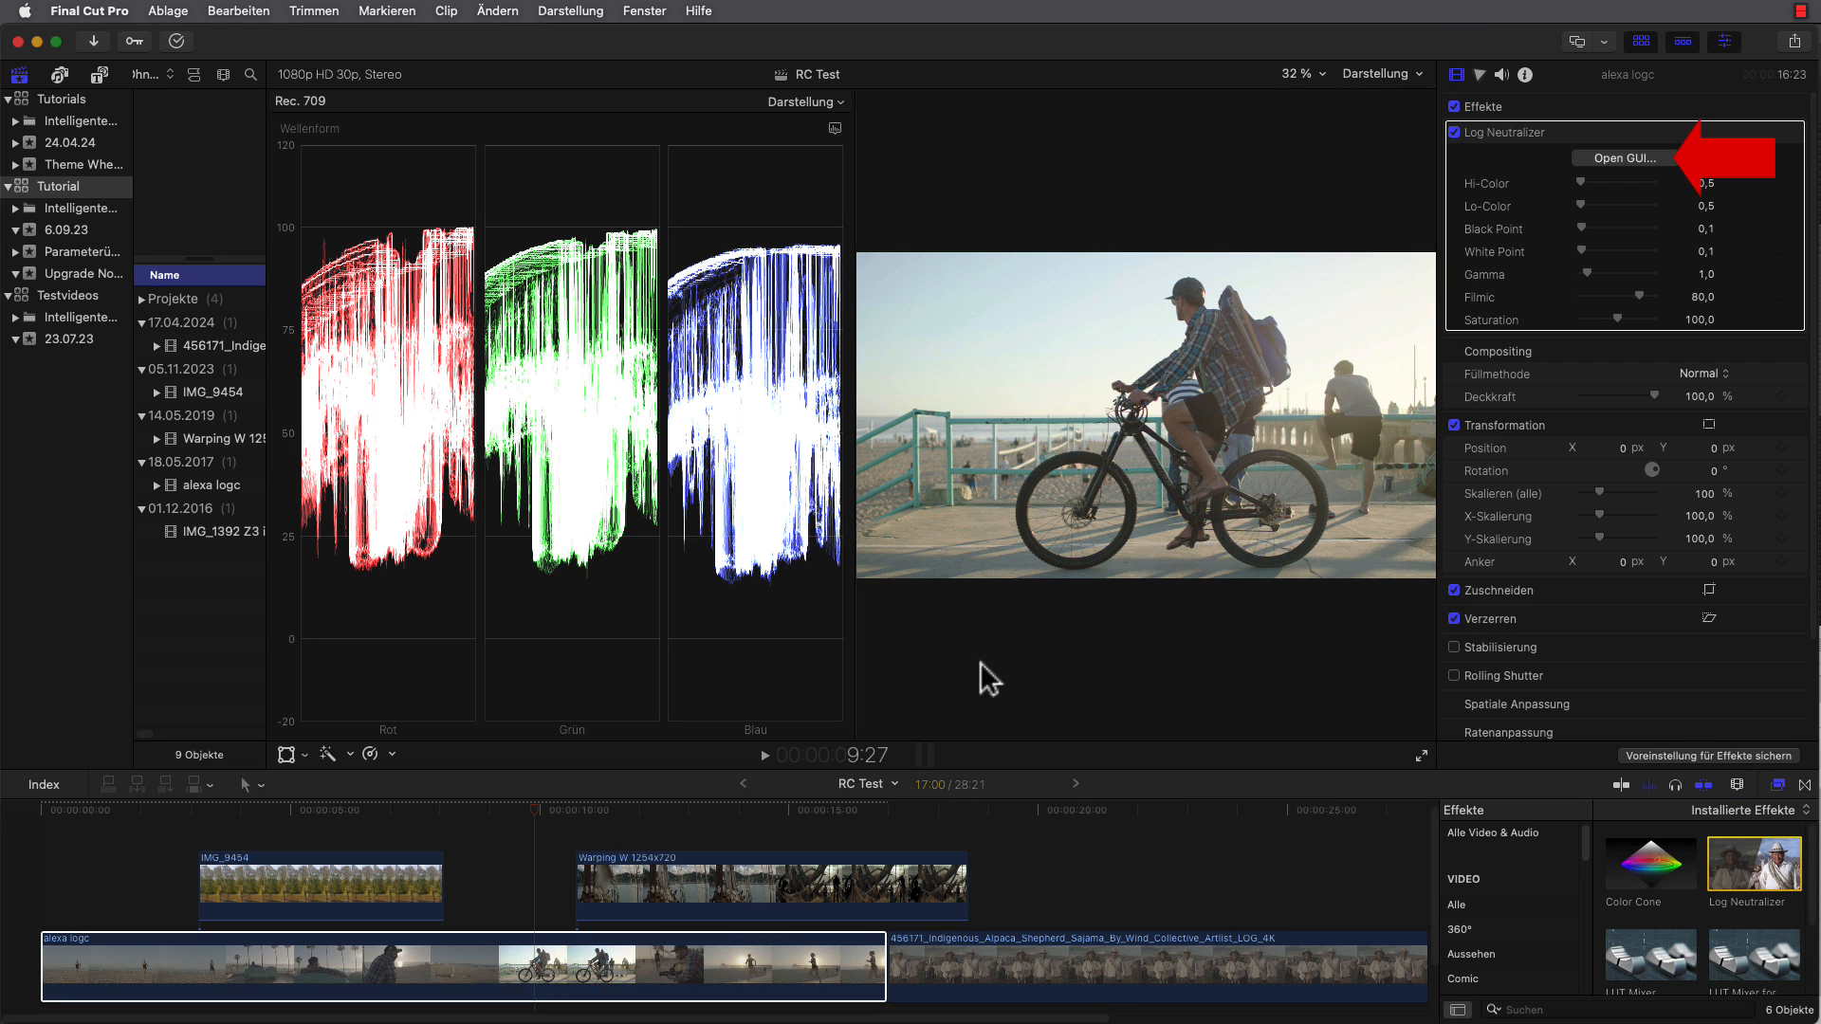
Set the alexa logc clip's Log Neutralizer Gamma to 1.09, Saturation to 113.86% and Black Point to 0.08%, and play back the result.
{"action": "left_click", "coordinate": [1638, 158]}
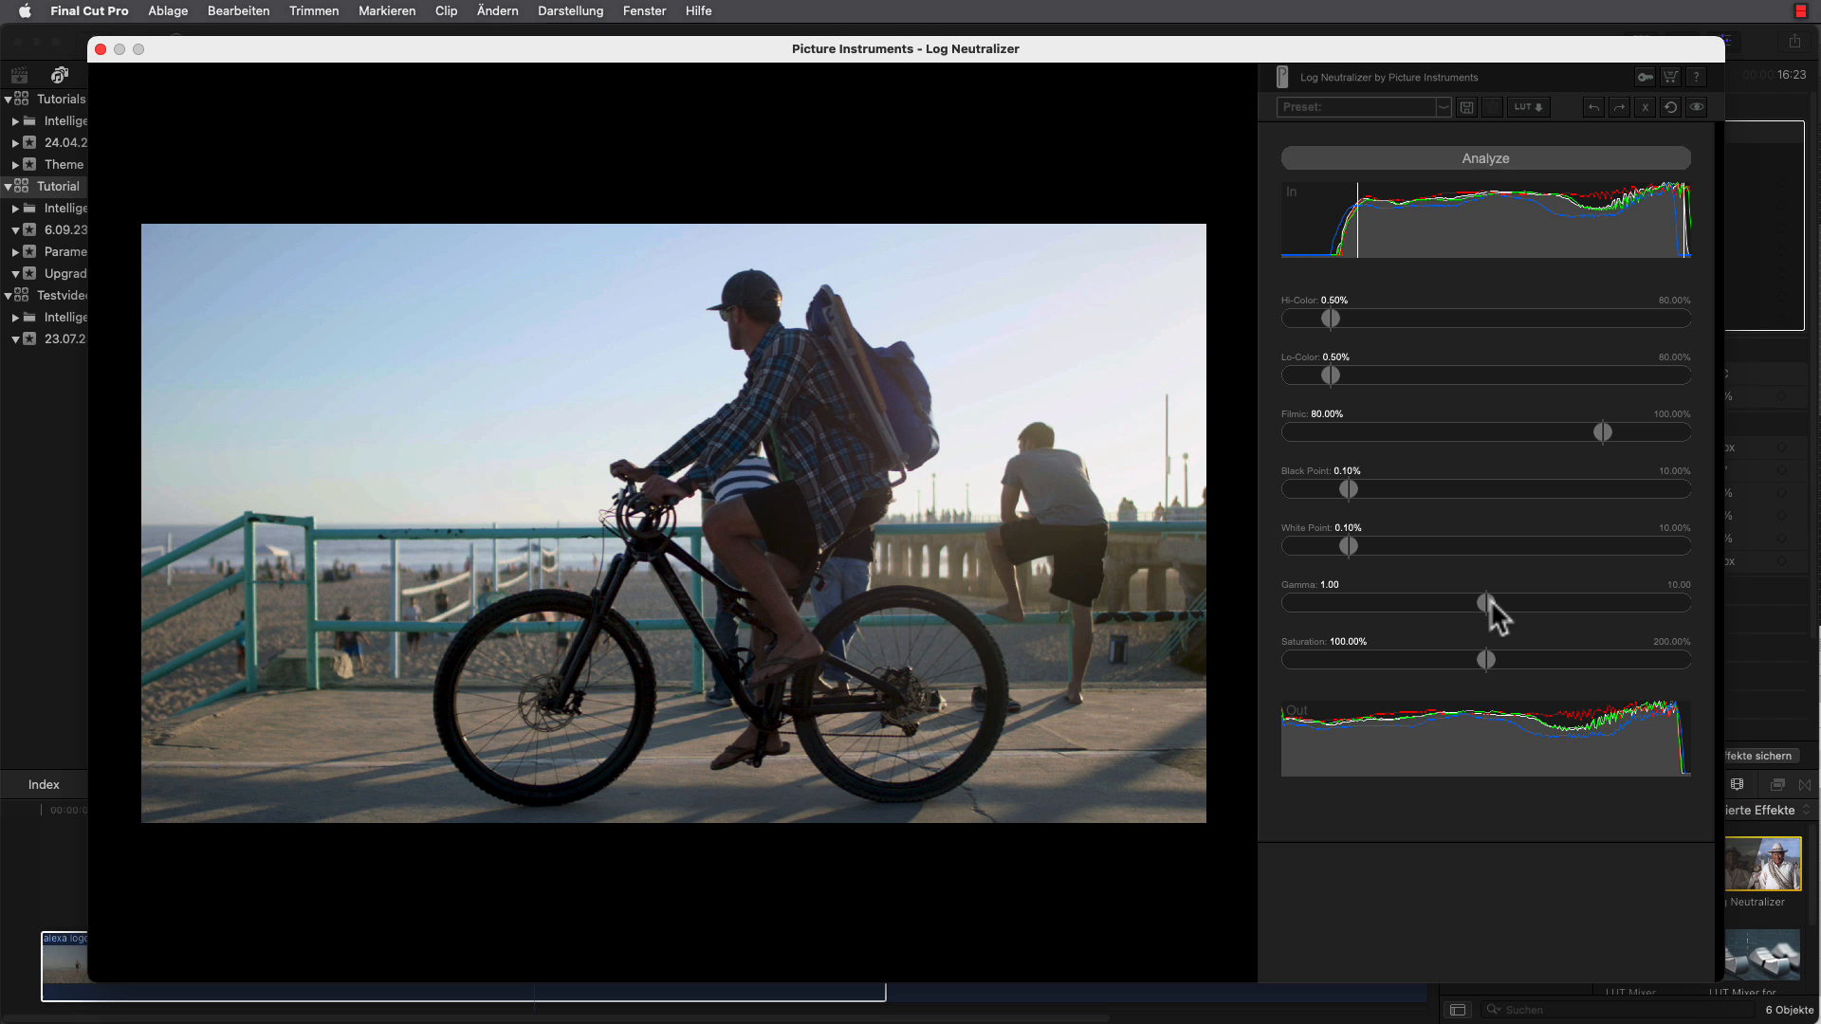
{"action": "left_click_drag", "start_coordinate": [1489, 600], "coordinate": [1515, 662]}
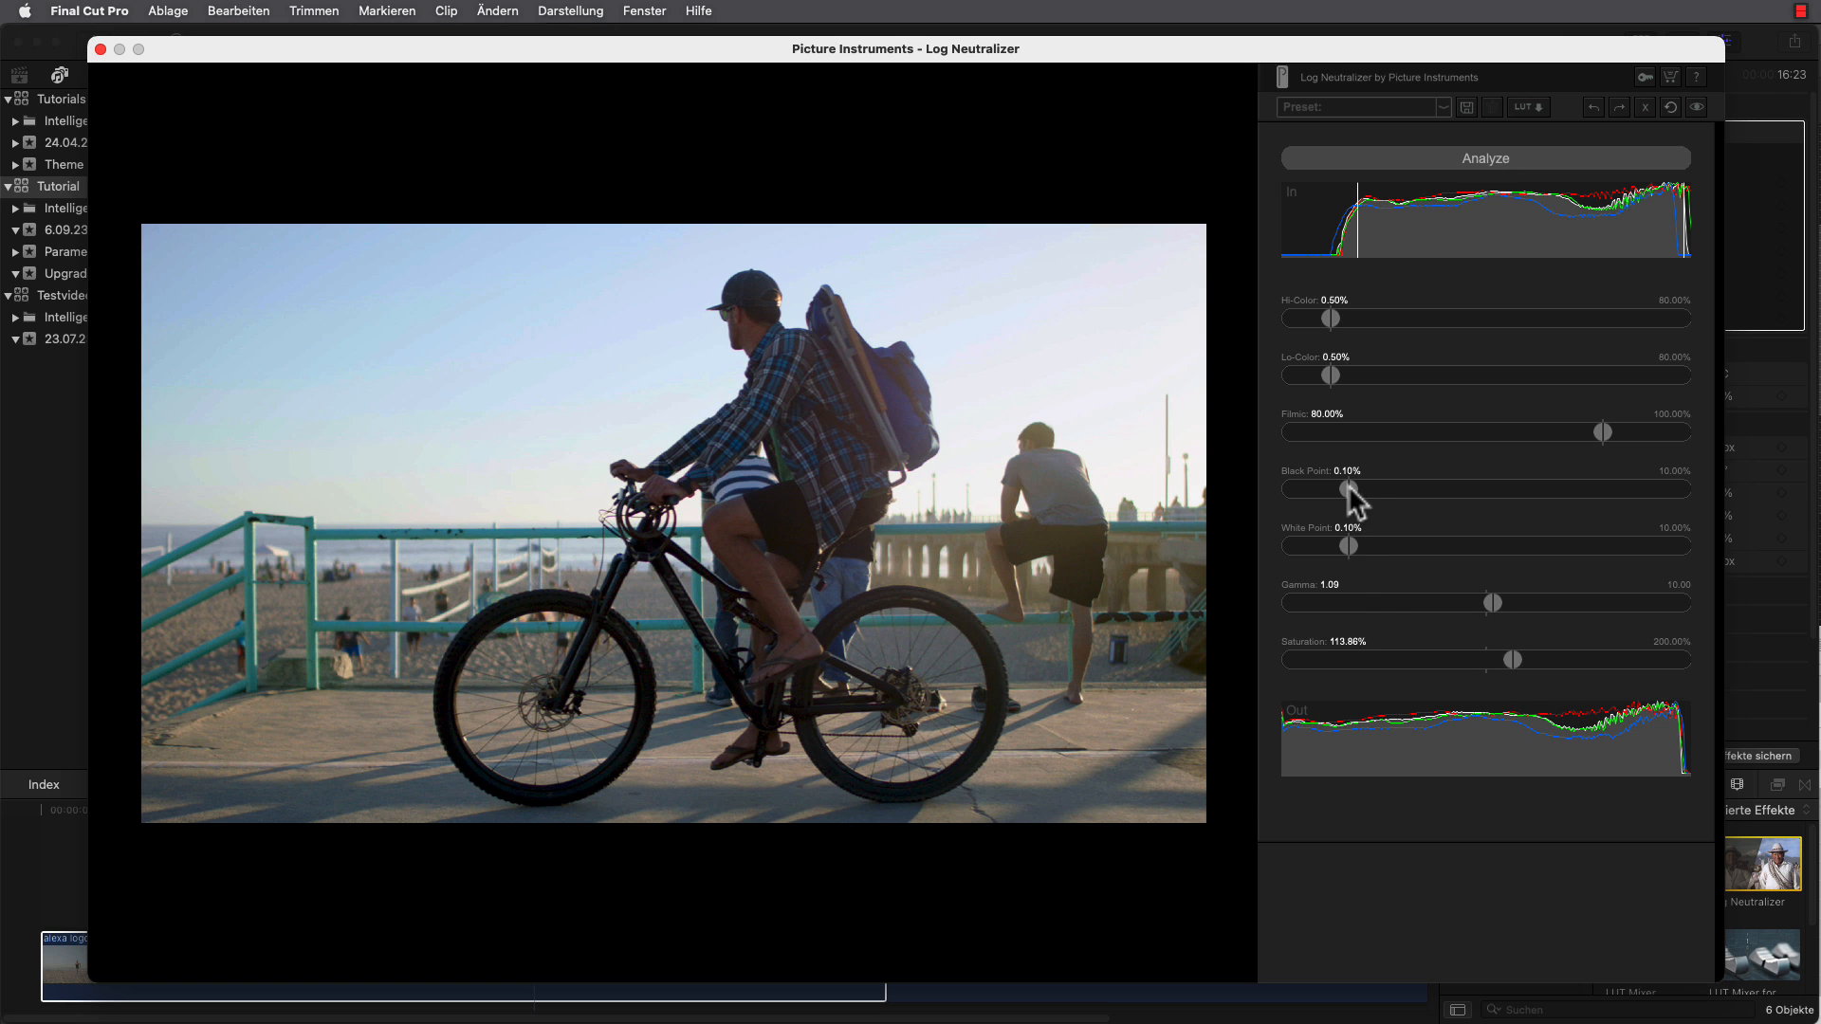
{"action": "mouse_move", "coordinate": [1349, 489]}
{"action": "left_mouse_down"}
{"action": "mouse_move", "coordinate": [1323, 487]}
{"action": "mouse_move", "coordinate": [1339, 489]}
{"action": "left_mouse_up"}
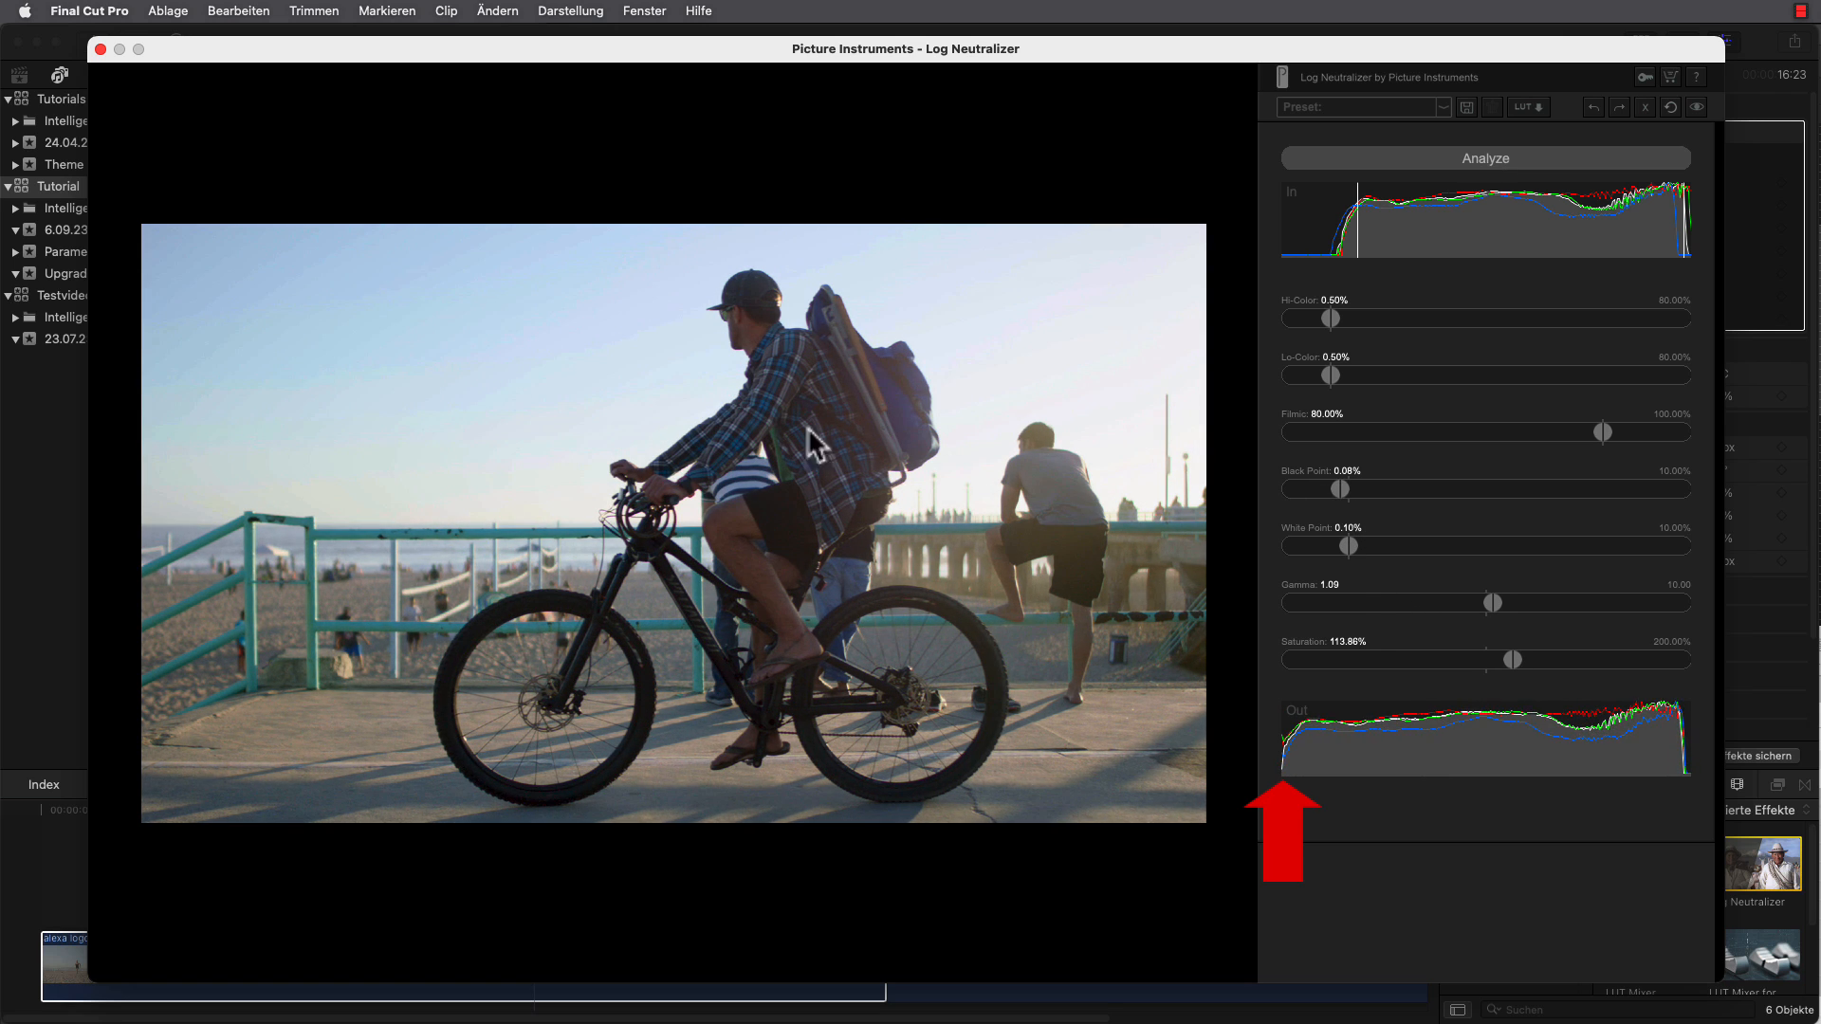
{"action": "left_click", "coordinate": [101, 49]}
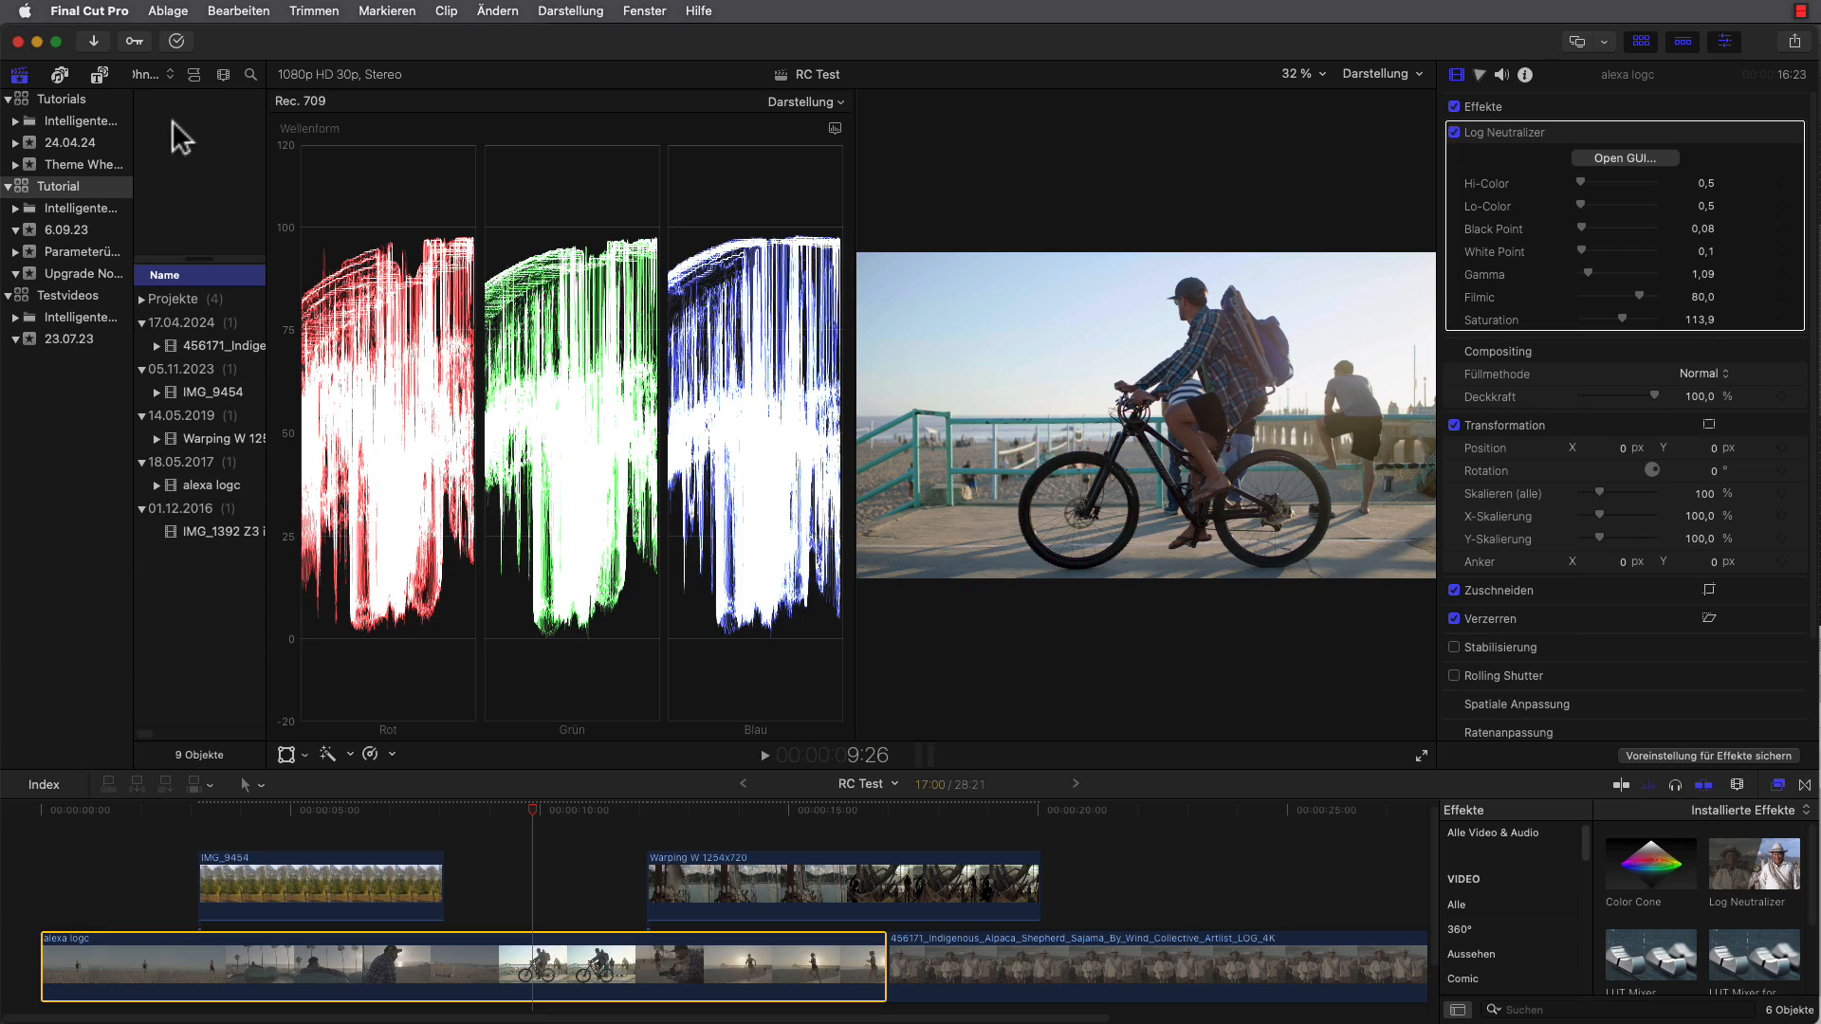
{"action": "key", "text": "space"}
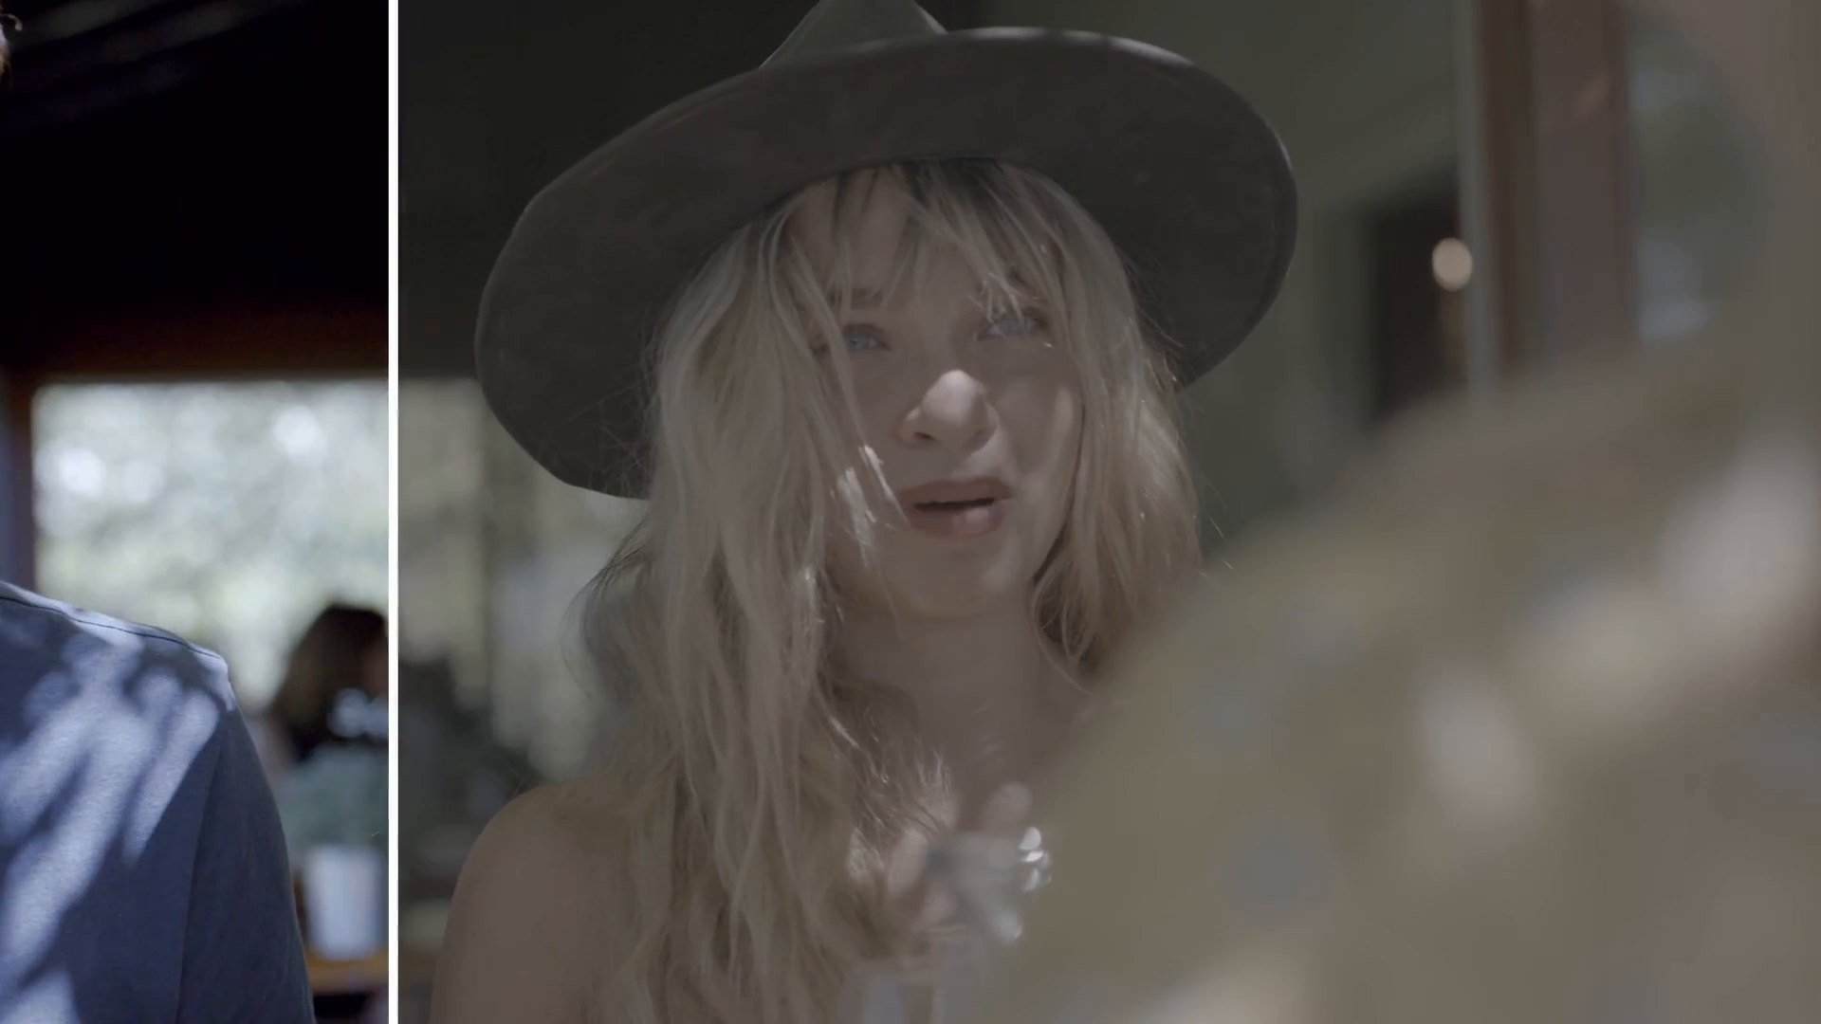